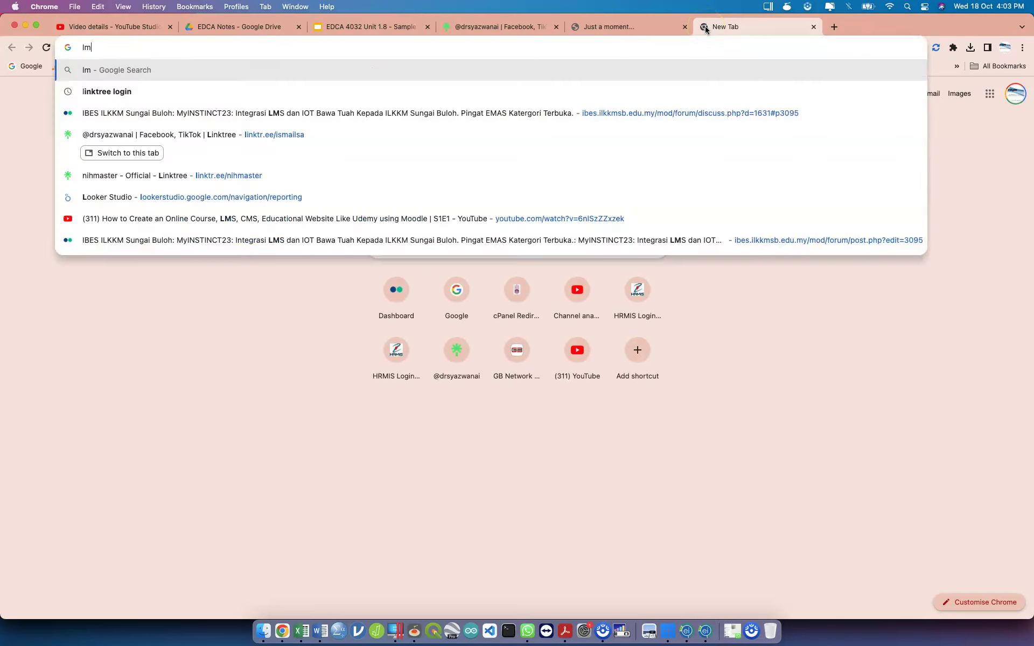
- Search Google for "lameshow sample size who" in the new tab
{"action": "key", "text": "BackSpace"}
{"action": "key", "text": "BackSpace"}
{"action": "type", "text": "ameshow sample size w"}
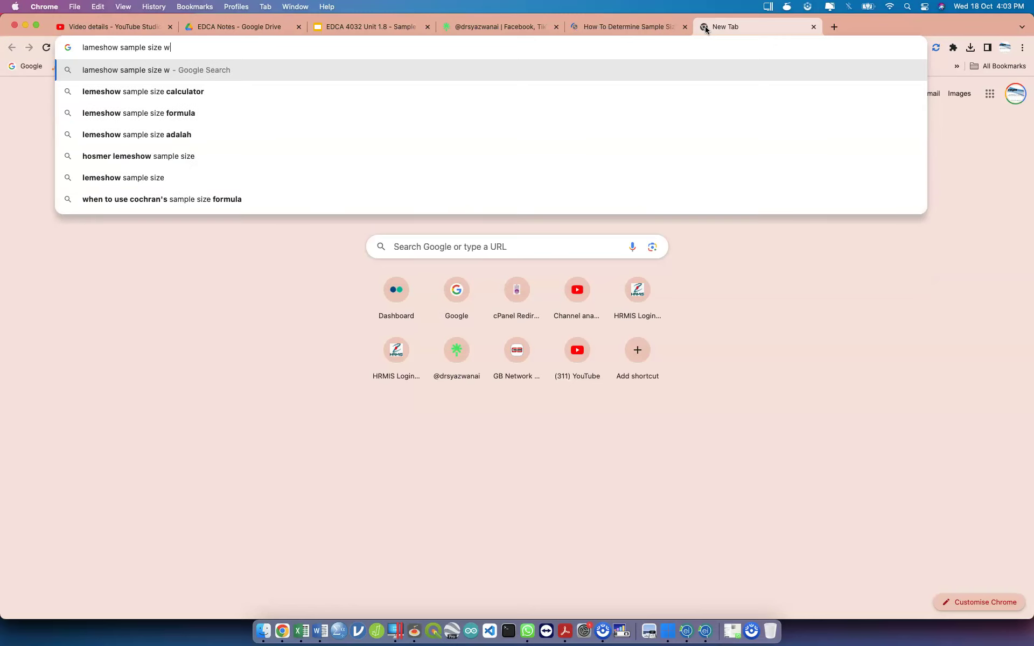
{"action": "type", "text": "ho"}
{"action": "key", "text": "Return"}
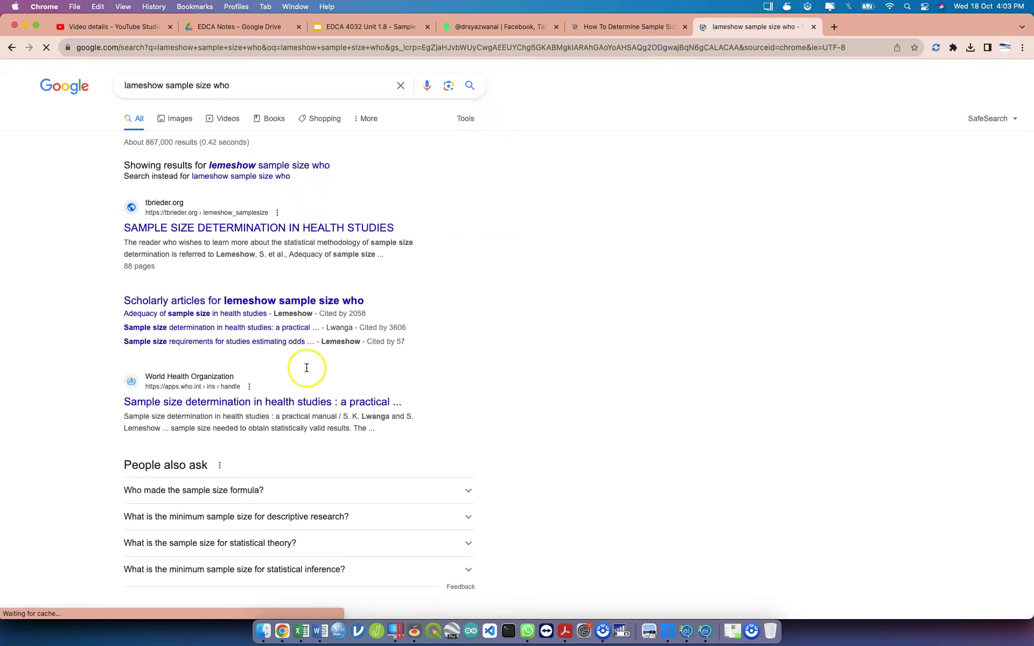
- Open the World Health Organization result "Sample size determination in health studies" in a new tab, look through its page and highlight the manual's title
{"action": "right_click", "coordinate": [308, 404]}
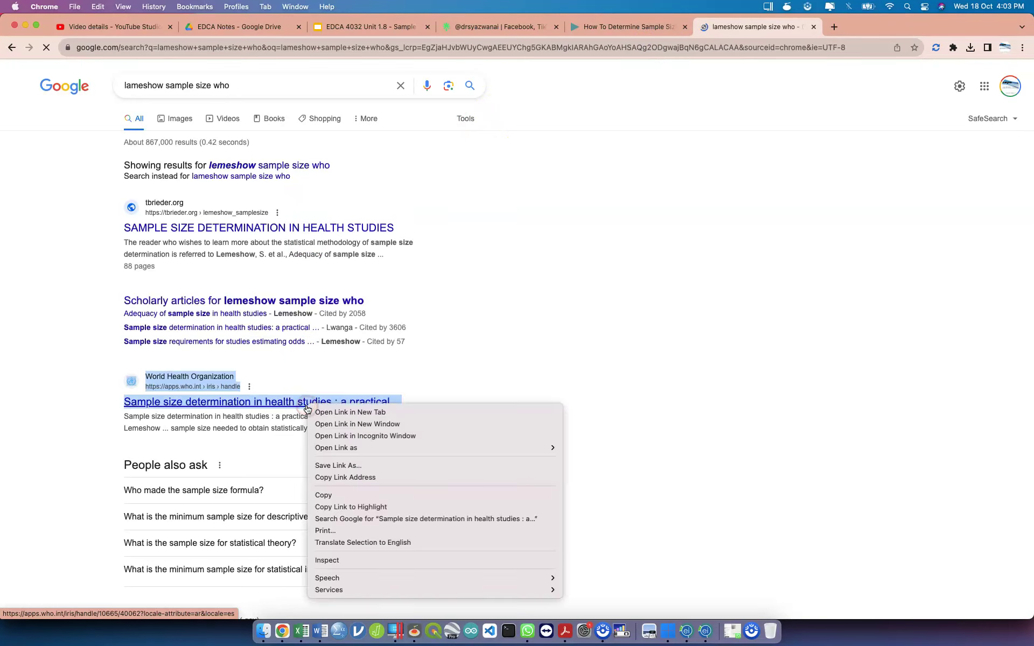
{"action": "left_click", "coordinate": [339, 412]}
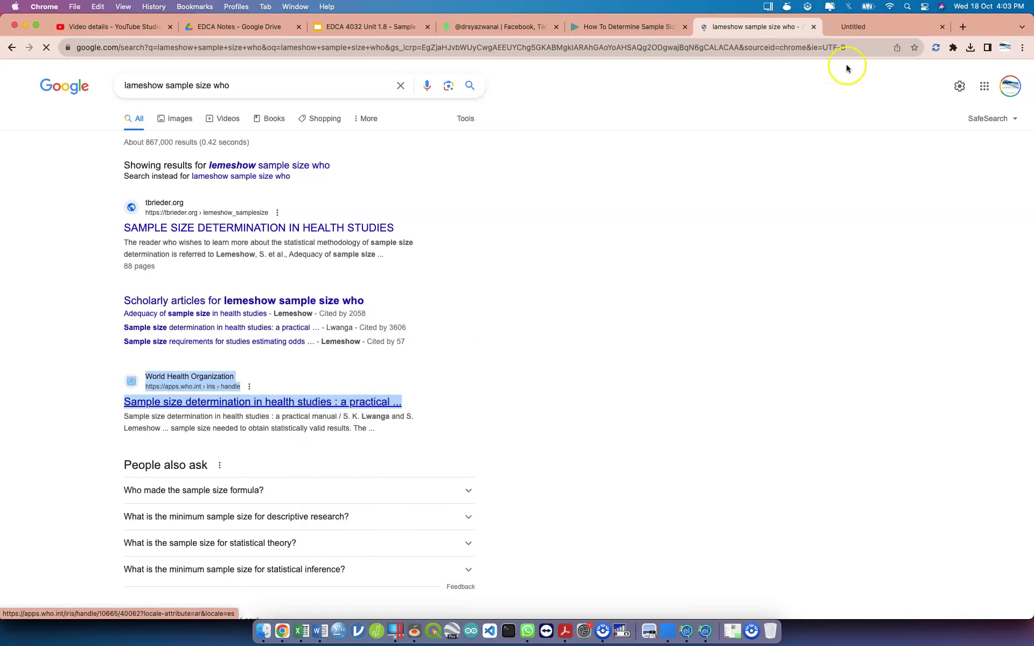
{"action": "left_click", "coordinate": [874, 30]}
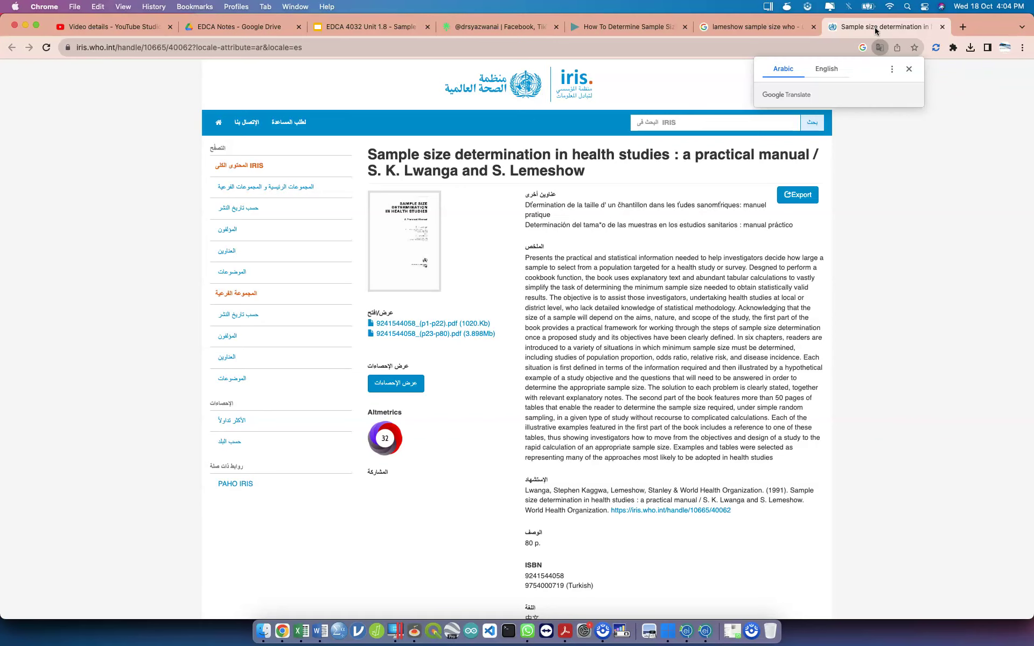
{"action": "scroll", "coordinate": [594, 428], "scroll_direction": "down", "scroll_amount": 3}
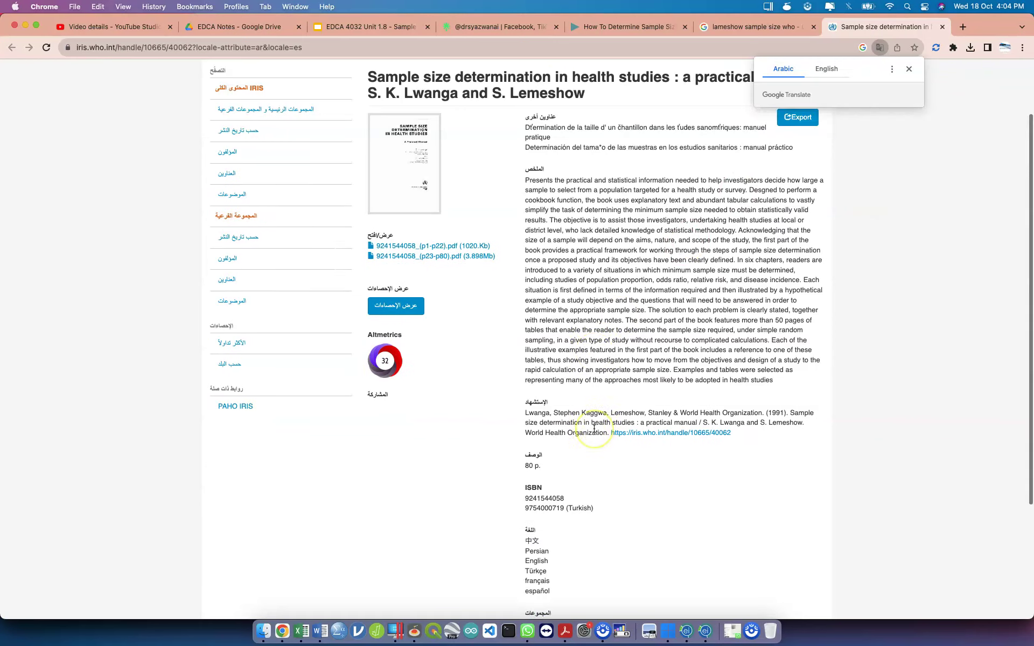
{"action": "scroll", "coordinate": [592, 427], "scroll_direction": "down", "scroll_amount": 3}
{"action": "scroll", "coordinate": [592, 427], "scroll_direction": "up", "scroll_amount": 8}
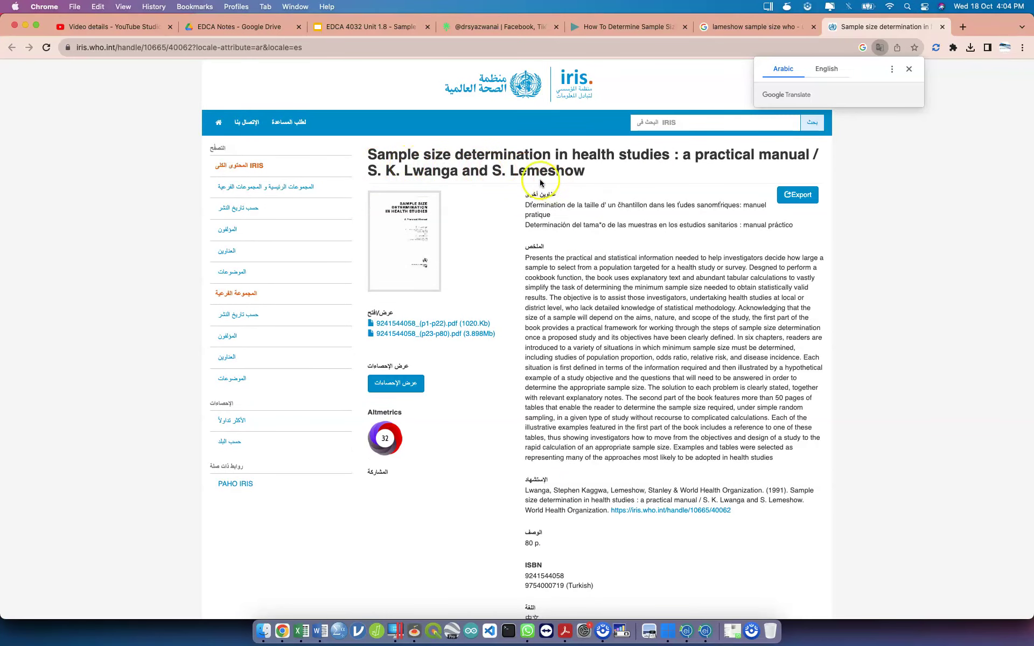
{"action": "triple_click", "coordinate": [514, 167]}
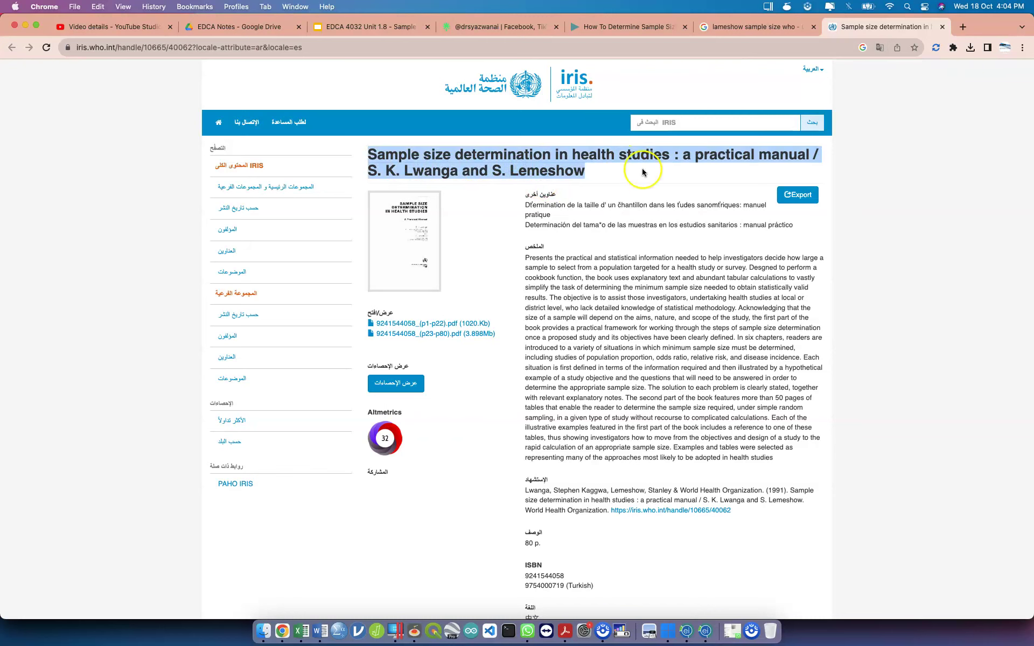
- Review the "How To Determine Sample Size From G*Power" article, going through its steps for a paired samples t-test
{"action": "left_click", "coordinate": [649, 27]}
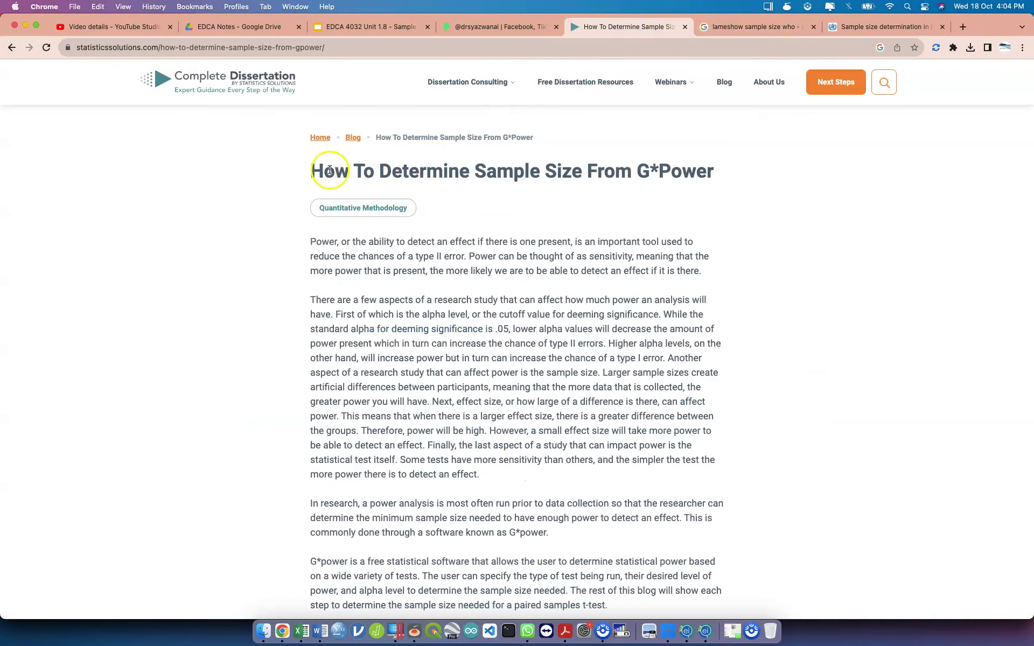
{"action": "scroll", "coordinate": [408, 237], "scroll_direction": "down", "scroll_amount": 12}
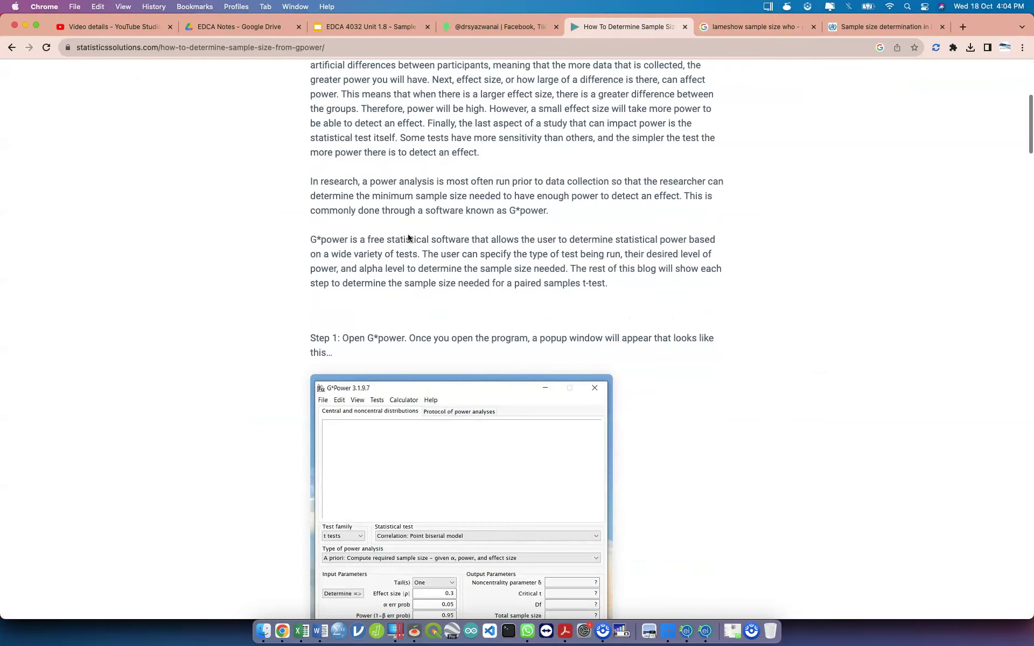
{"action": "scroll", "coordinate": [408, 237], "scroll_direction": "down", "scroll_amount": 10}
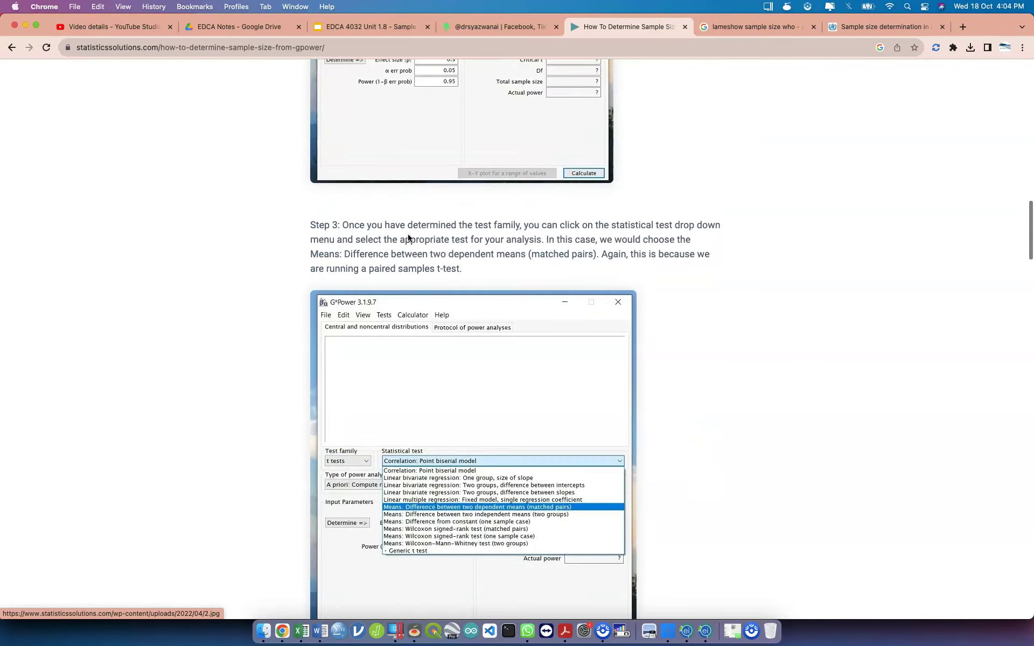
{"action": "scroll", "coordinate": [408, 237], "scroll_direction": "down", "scroll_amount": 15}
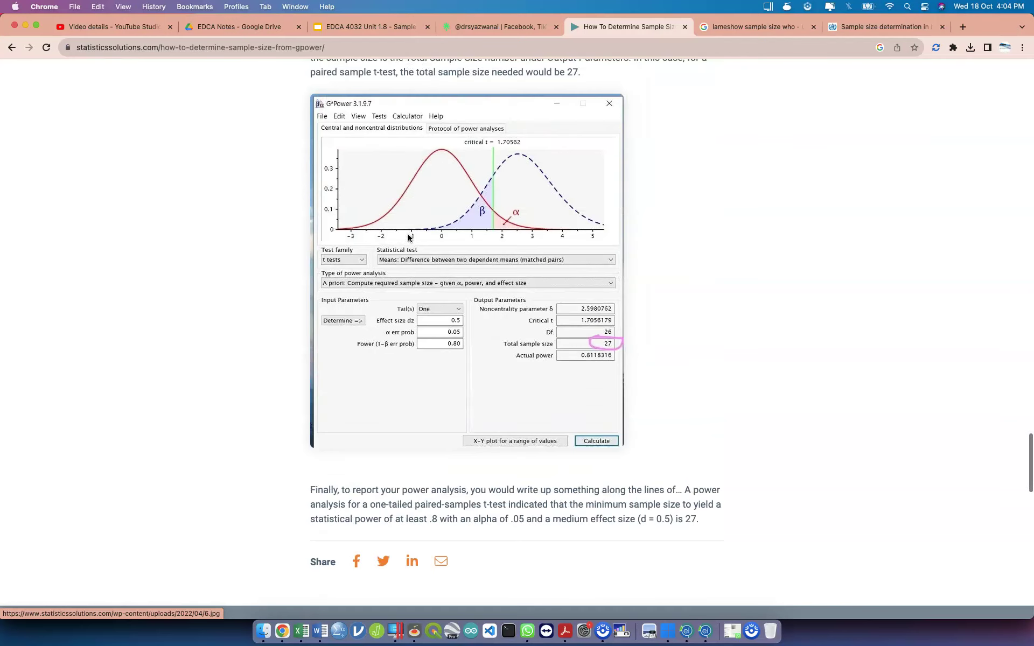
{"action": "key", "text": "super+Up"}
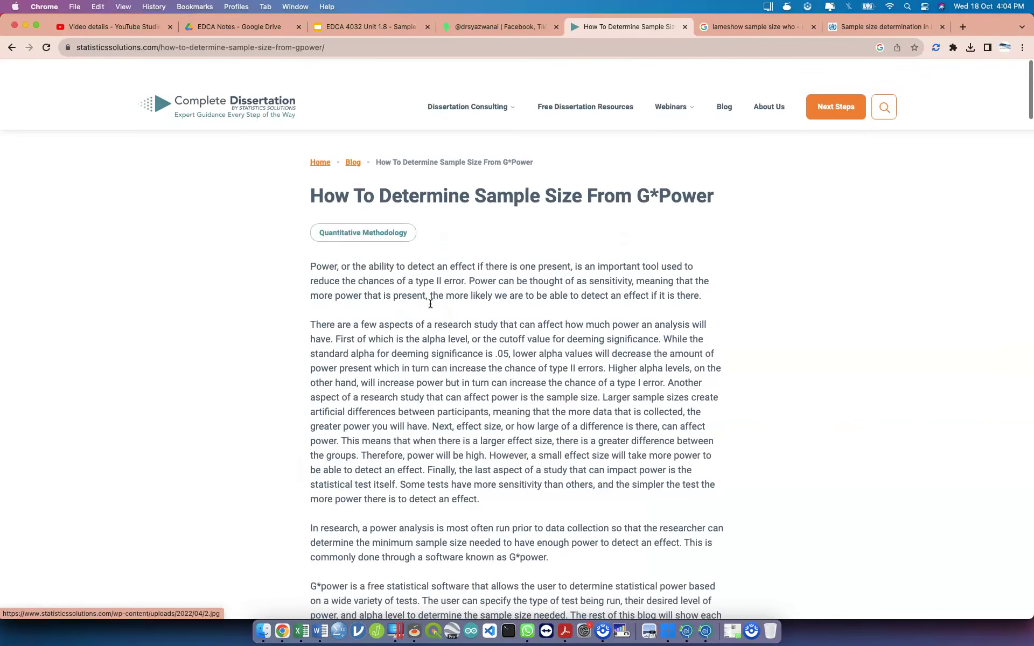
{"action": "scroll", "coordinate": [455, 329], "scroll_direction": "down", "scroll_amount": 8}
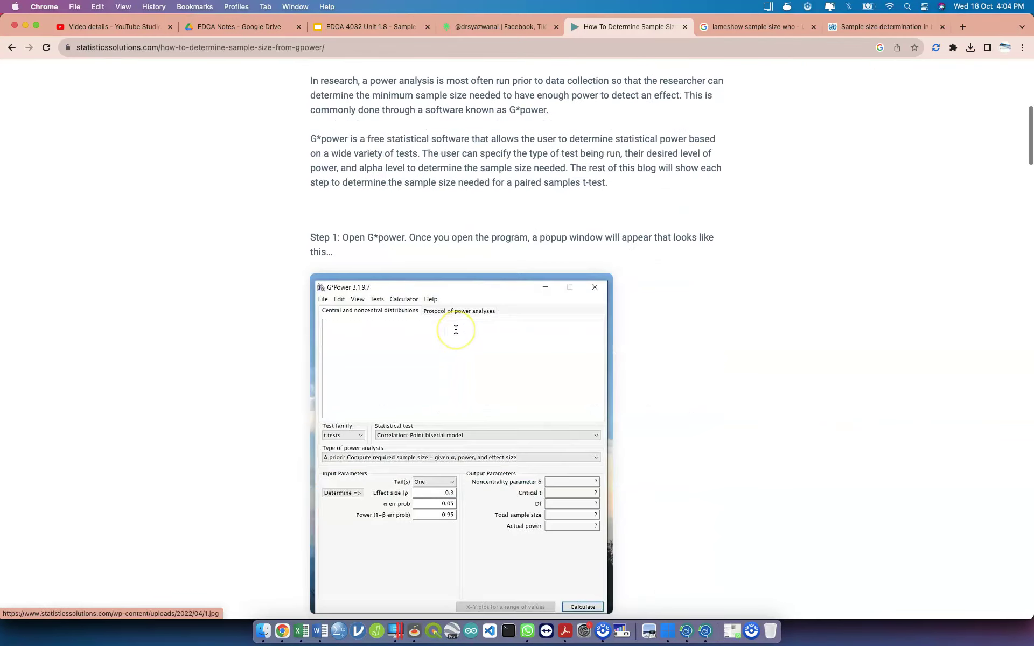
{"action": "scroll", "coordinate": [455, 329], "scroll_direction": "up", "scroll_amount": 8}
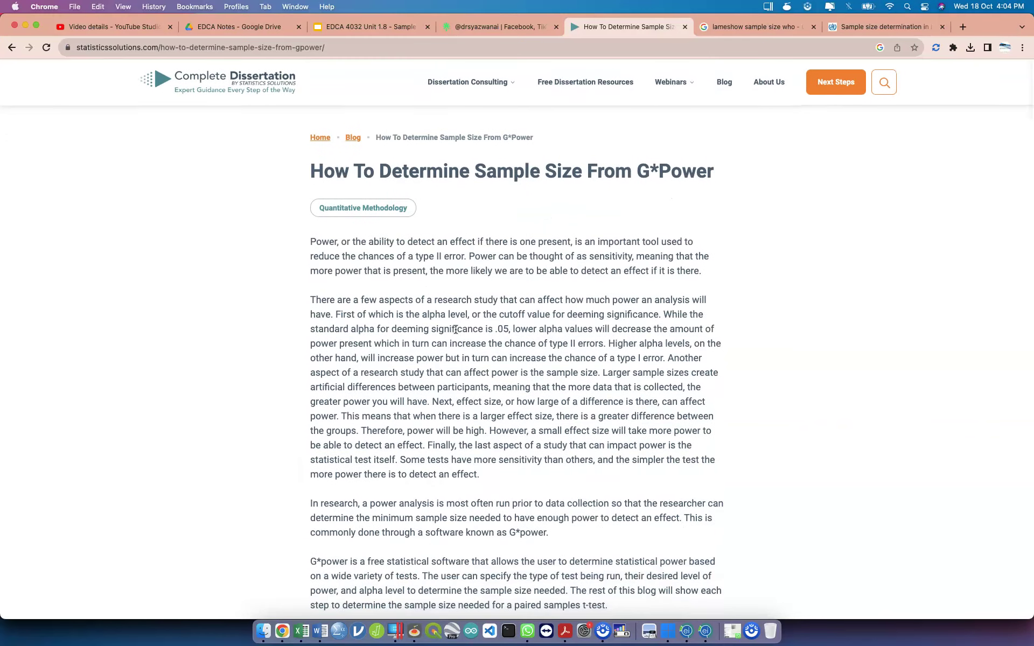
{"action": "mouse_move", "coordinate": [510, 90]}
{"action": "scroll", "coordinate": [432, 378], "scroll_direction": "down", "scroll_amount": 15}
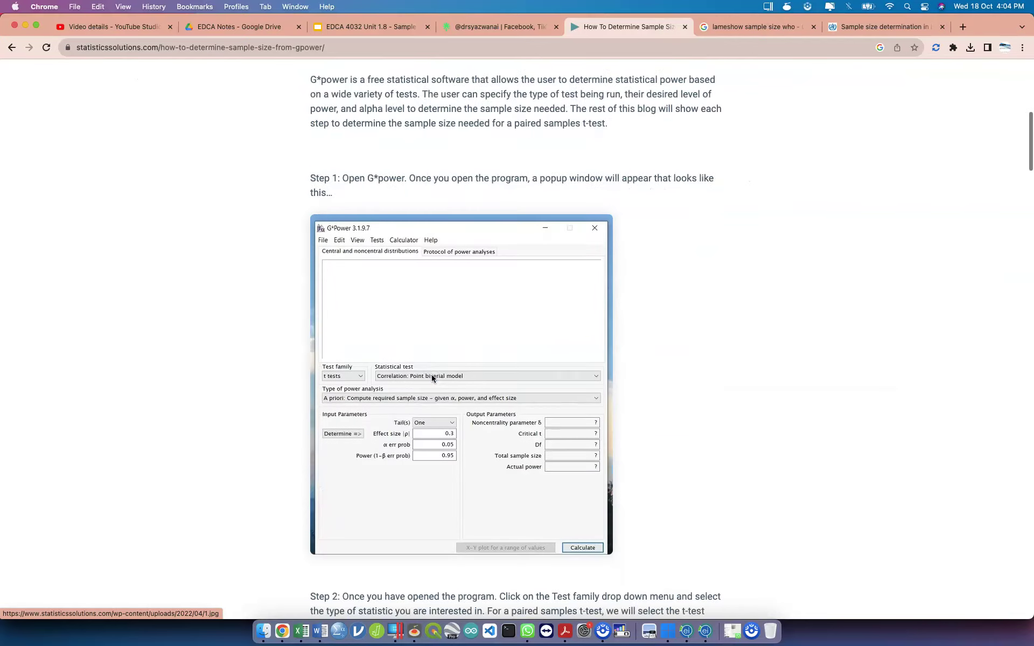
{"action": "scroll", "coordinate": [431, 378], "scroll_direction": "down", "scroll_amount": 18}
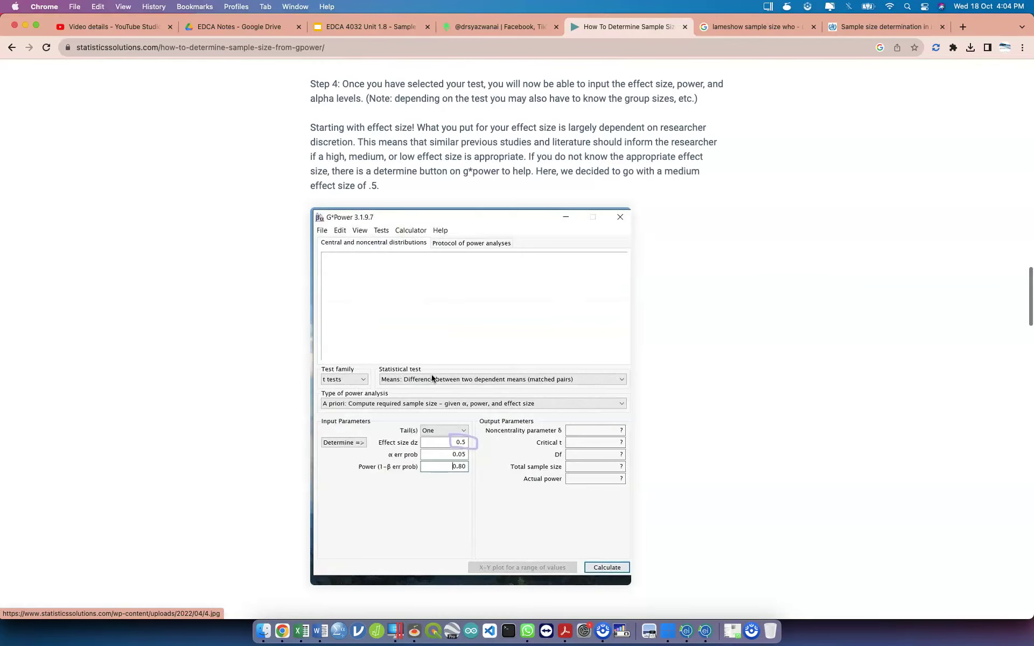
{"action": "scroll", "coordinate": [431, 378], "scroll_direction": "down", "scroll_amount": 15}
{"action": "scroll", "coordinate": [431, 378], "scroll_direction": "up", "scroll_amount": 20}
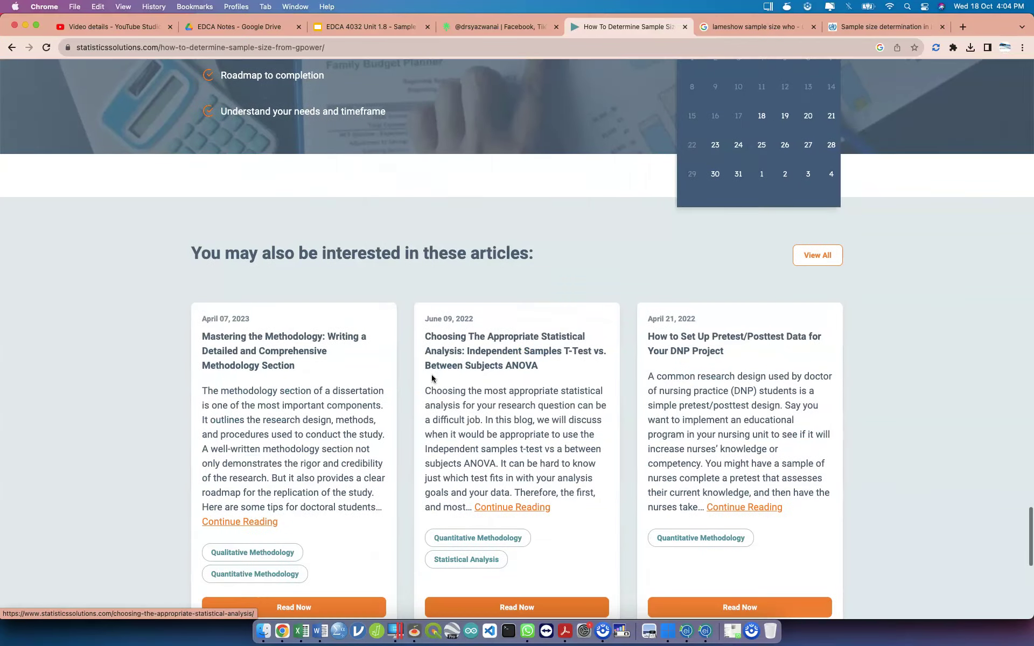
{"action": "scroll", "coordinate": [431, 378], "scroll_direction": "up", "scroll_amount": 3}
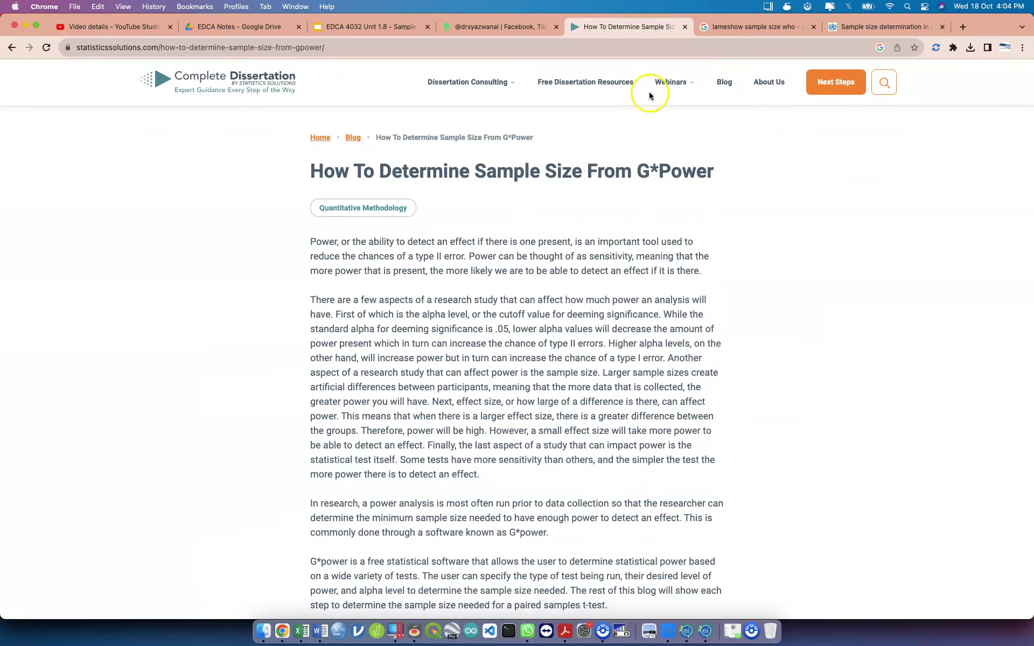
- Search Google for "gpower sample size download" and open the CNET G*Power download page
{"action": "left_click", "coordinate": [406, 49]}
{"action": "type", "text": "g"}
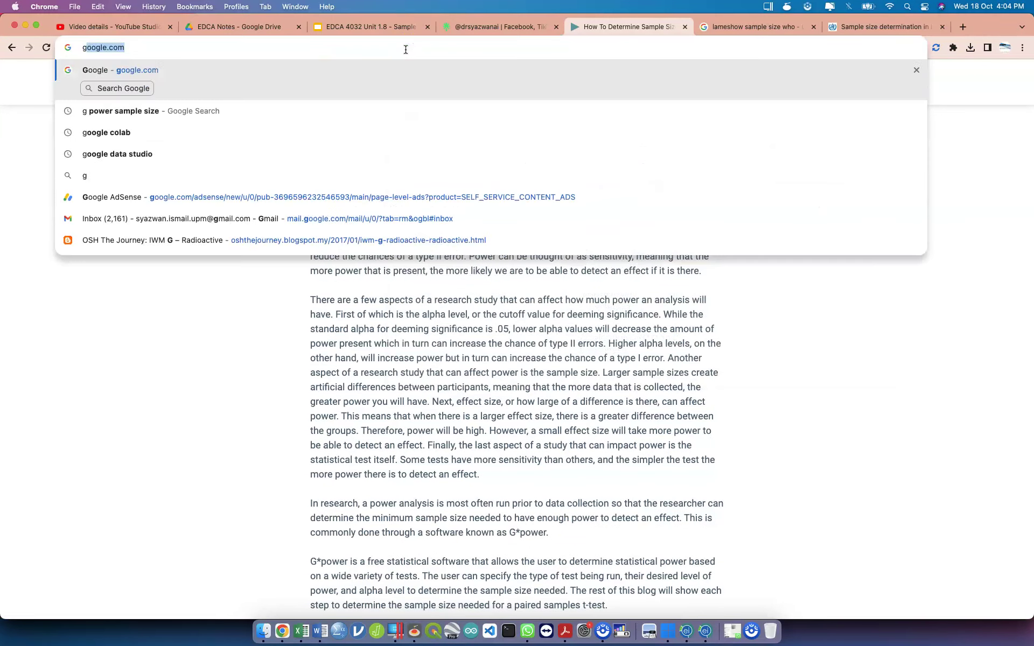
{"action": "type", "text": "power sample size "}
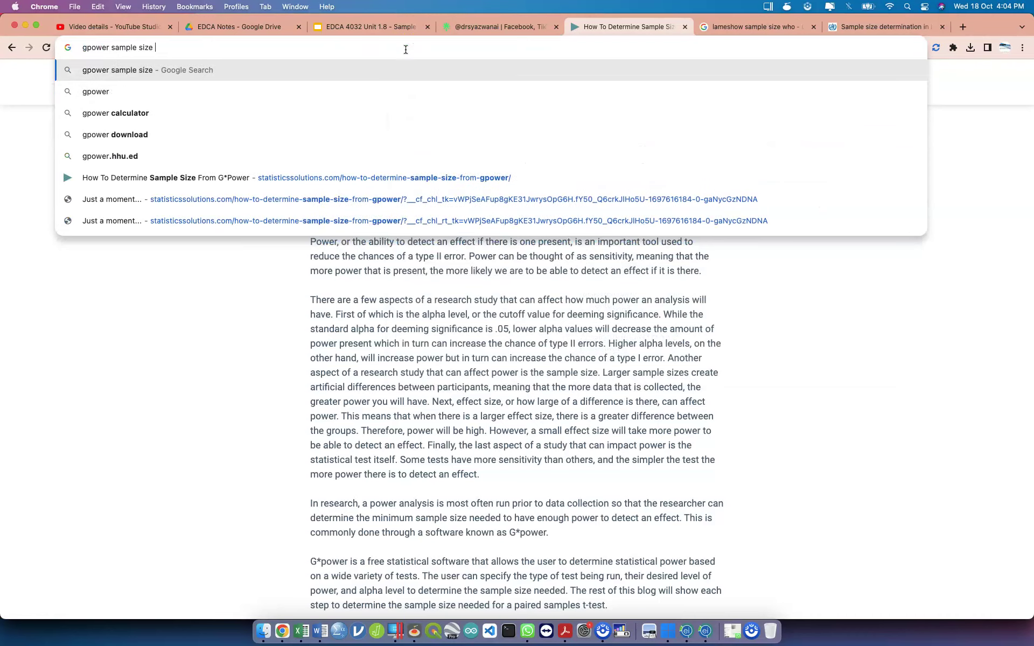
{"action": "type", "text": "download"}
{"action": "key", "text": "Return"}
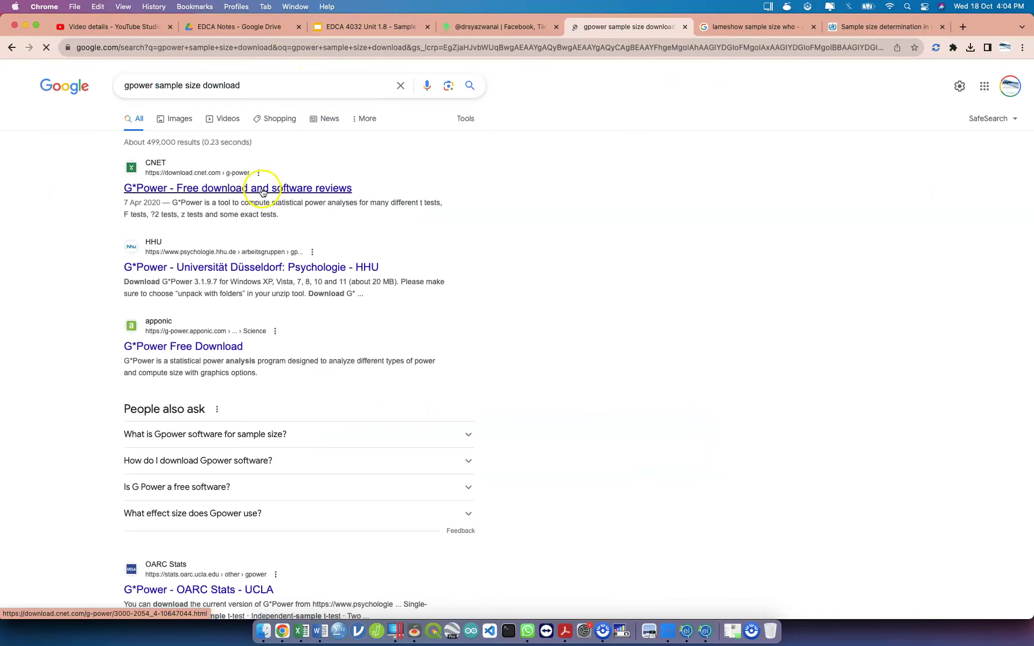
{"action": "left_click", "coordinate": [262, 188]}
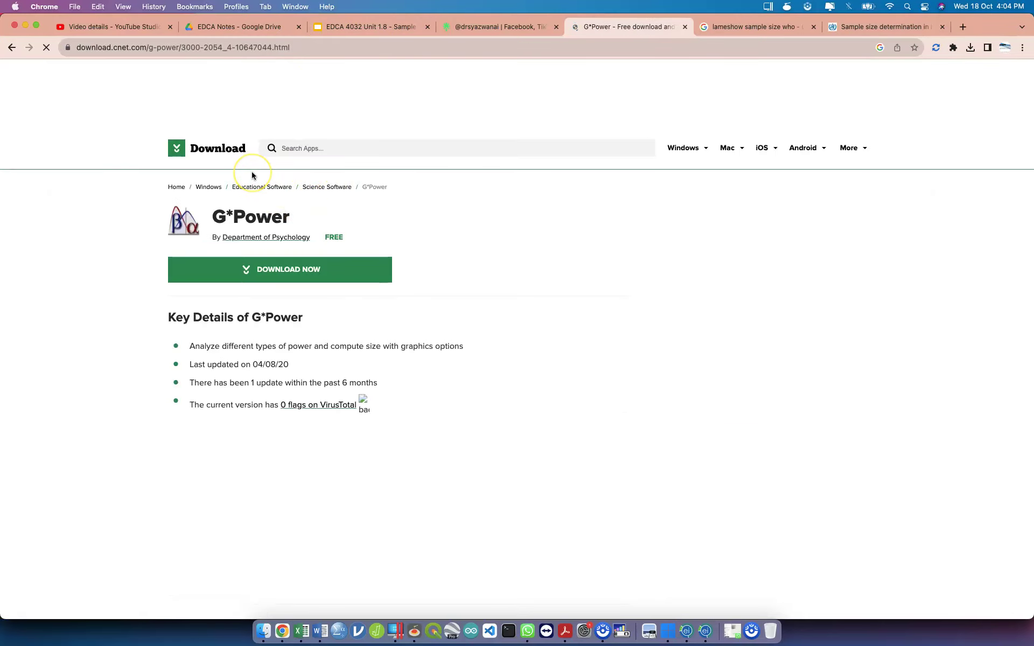
- Return to the search results and refine the query to "gpower sample size download mac"
{"action": "left_click", "coordinate": [11, 48]}
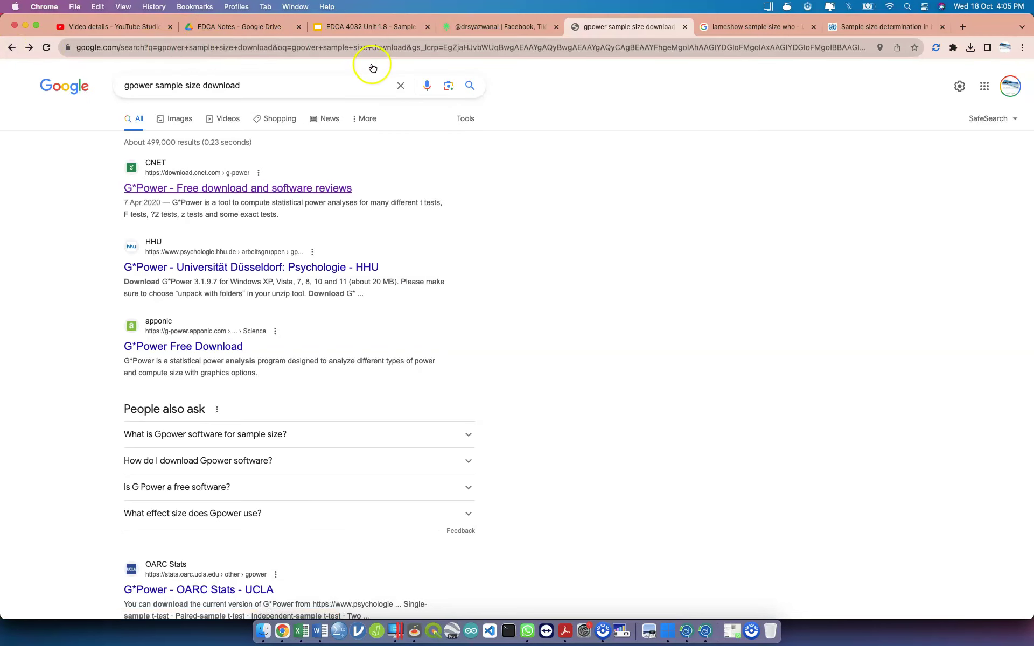
{"action": "left_click", "coordinate": [331, 86]}
{"action": "type", "text": "mac"}
{"action": "key", "text": "Return"}
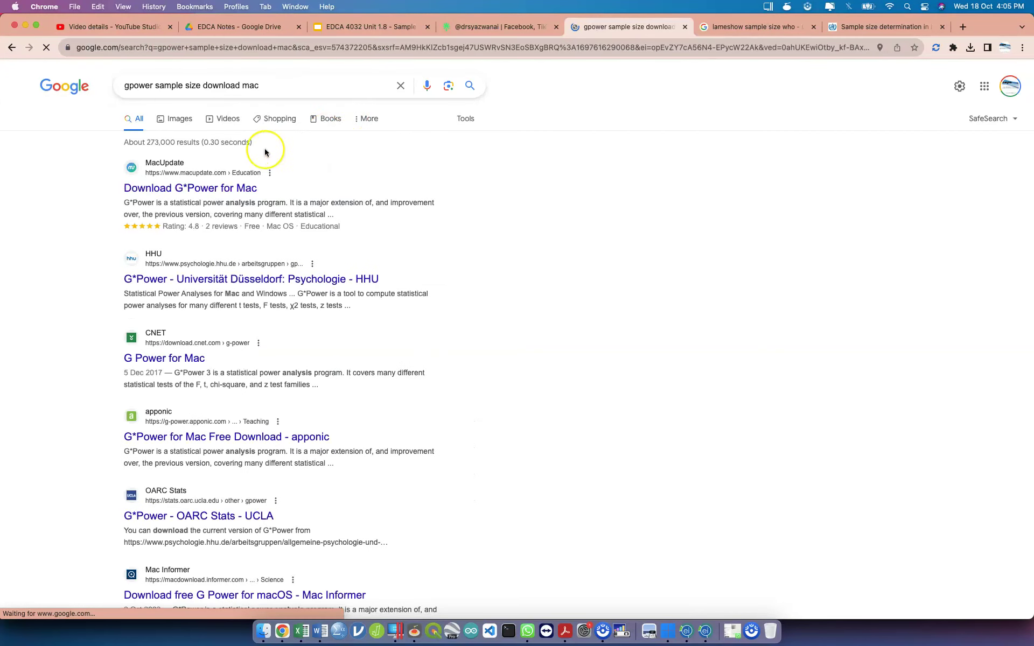
- Open the MacUpdate page "Download G*Power for Mac" and download the free application
{"action": "left_click", "coordinate": [223, 195]}
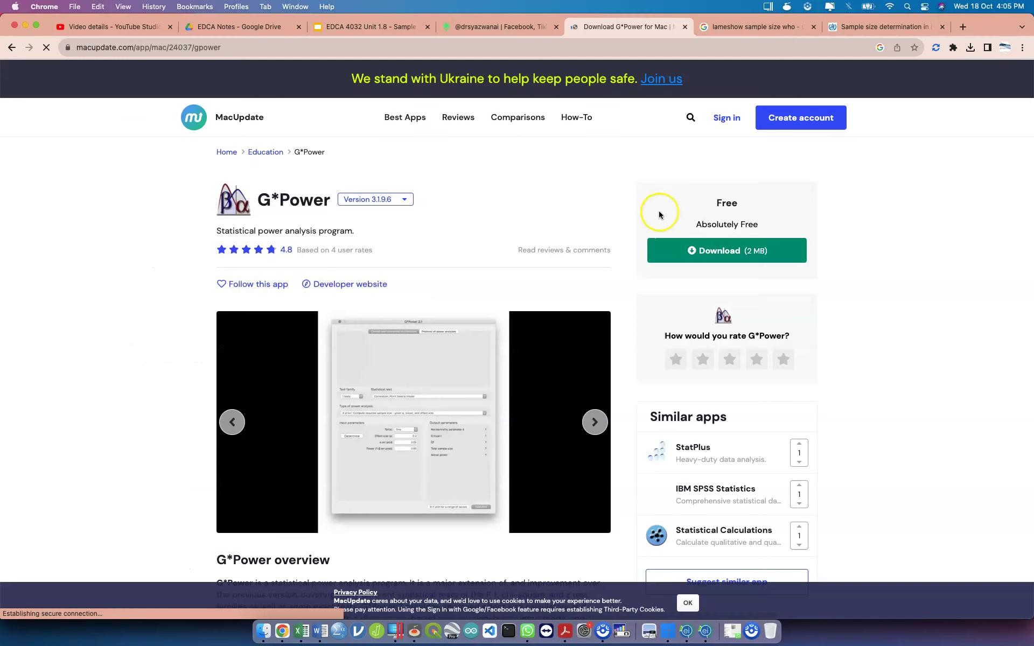
{"action": "left_click", "coordinate": [719, 249]}
{"action": "left_click", "coordinate": [718, 249]}
{"action": "left_click", "coordinate": [702, 213]}
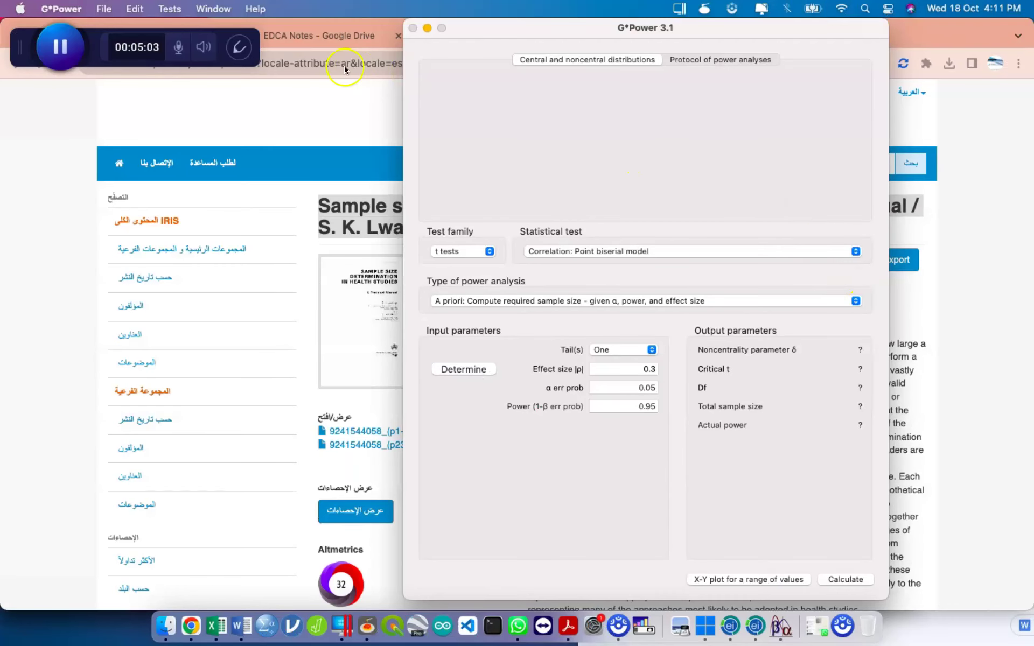
{"action": "left_click_drag", "start_coordinate": [24, 52], "coordinate": [60, 399]}
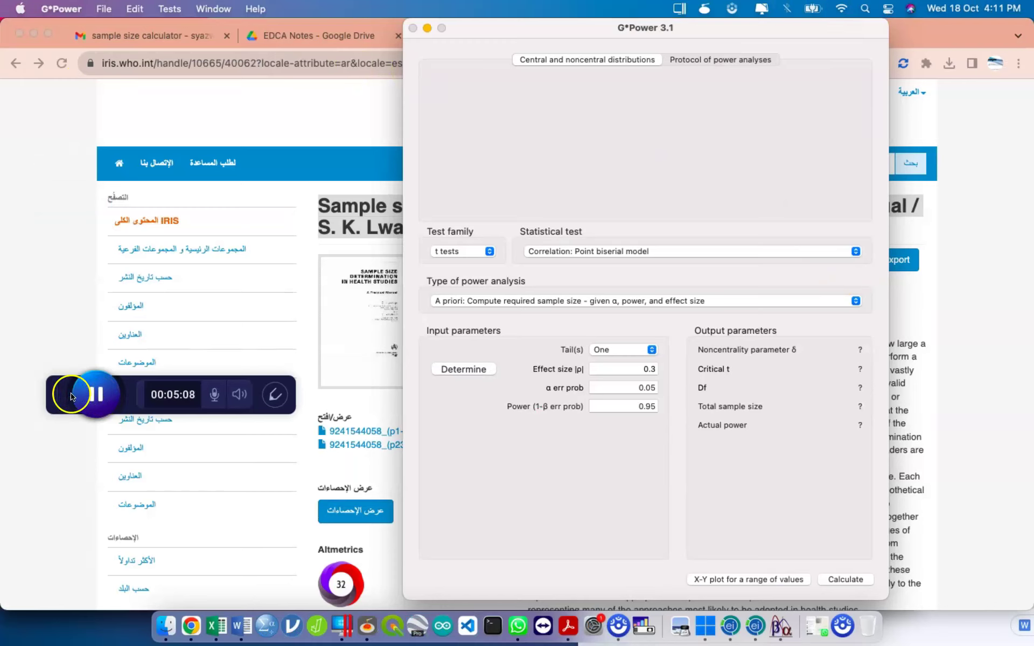
{"action": "left_click_drag", "start_coordinate": [54, 401], "coordinate": [15, 603]}
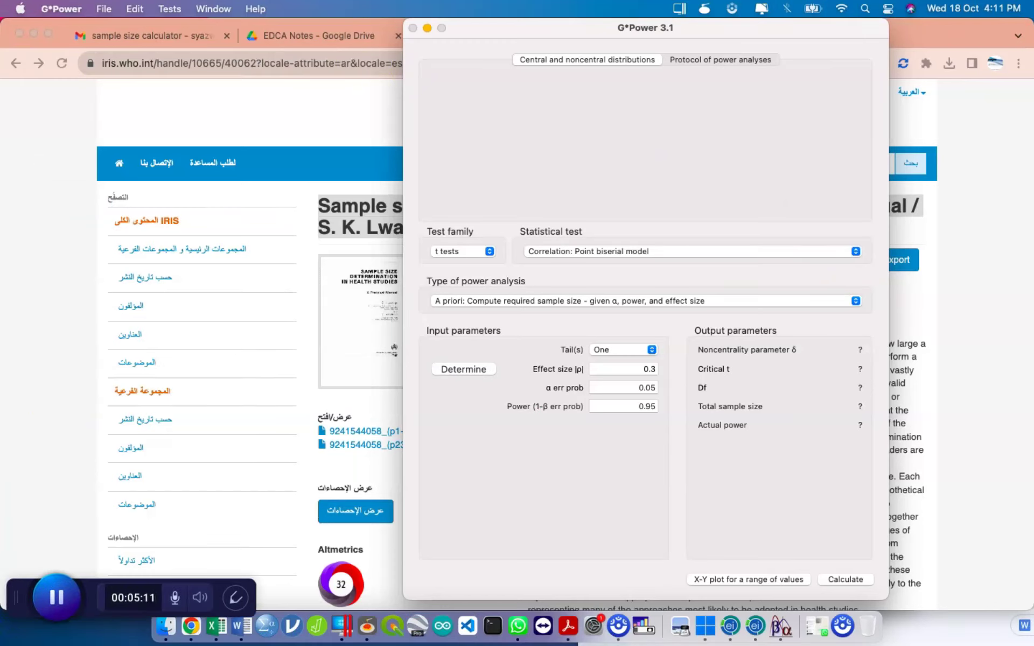
- Switch to Google Drive, open the Workshop/ Amali CDC folder in EDCA Notes and select Sample Size Calculator.xls
{"action": "left_click", "coordinate": [343, 35]}
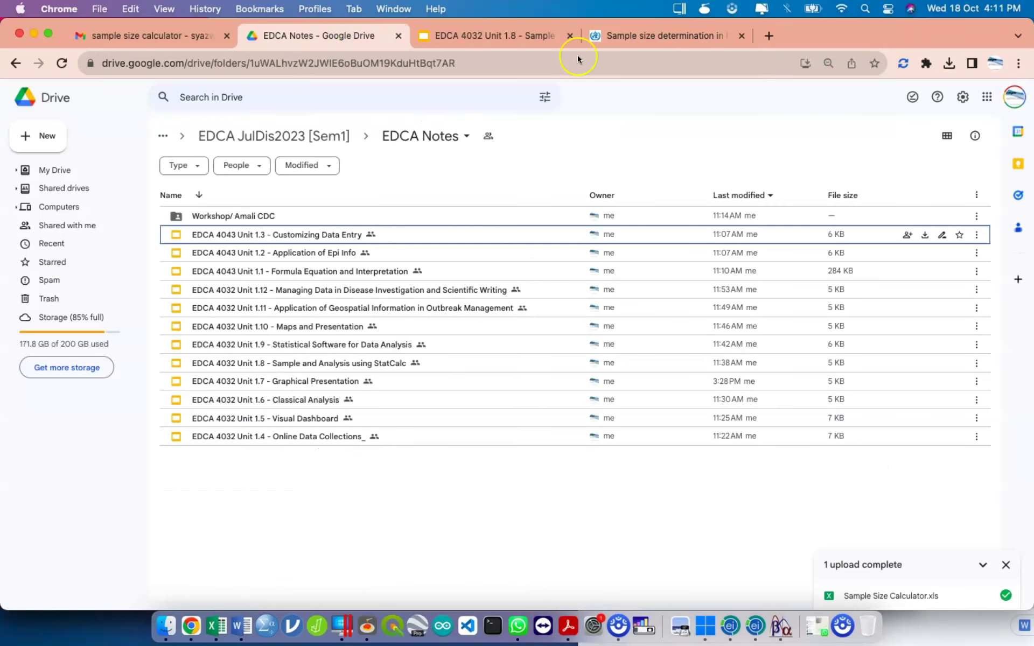
{"action": "double_click", "coordinate": [279, 218]}
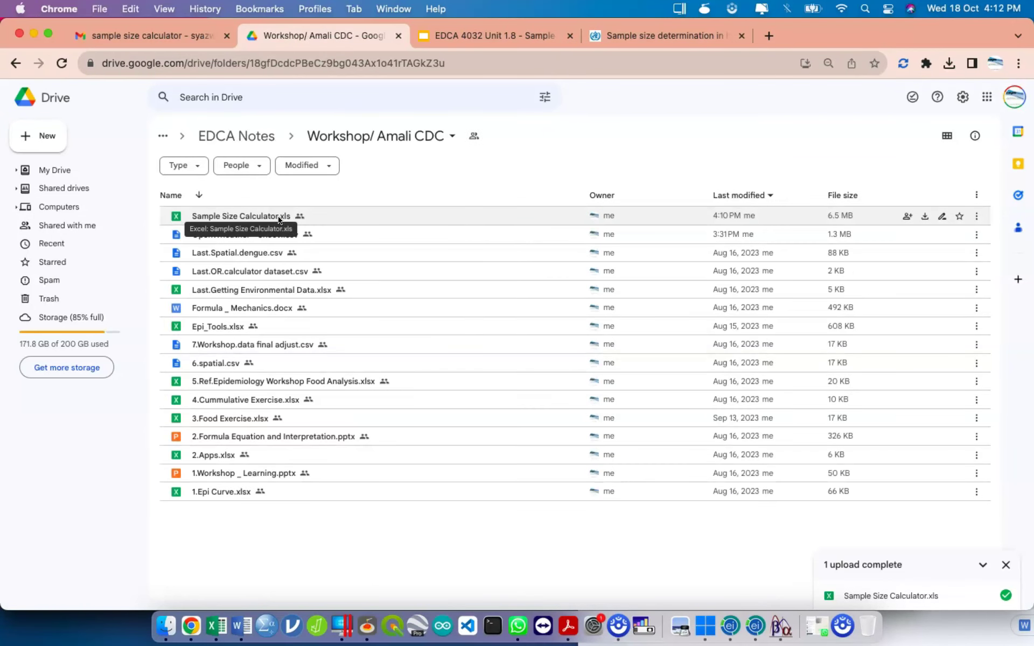
{"action": "left_click", "coordinate": [278, 216]}
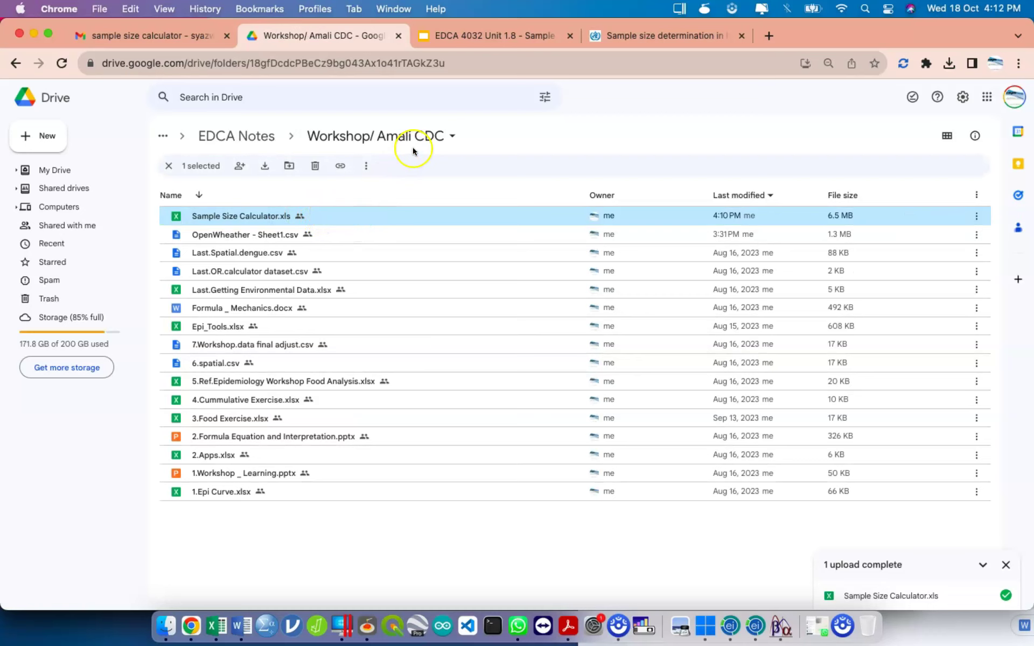
- View the Learning Outcome slide of the EDCA 4032 Unit 1.8 presentation and return to the Drive folder
{"action": "left_click", "coordinate": [482, 37]}
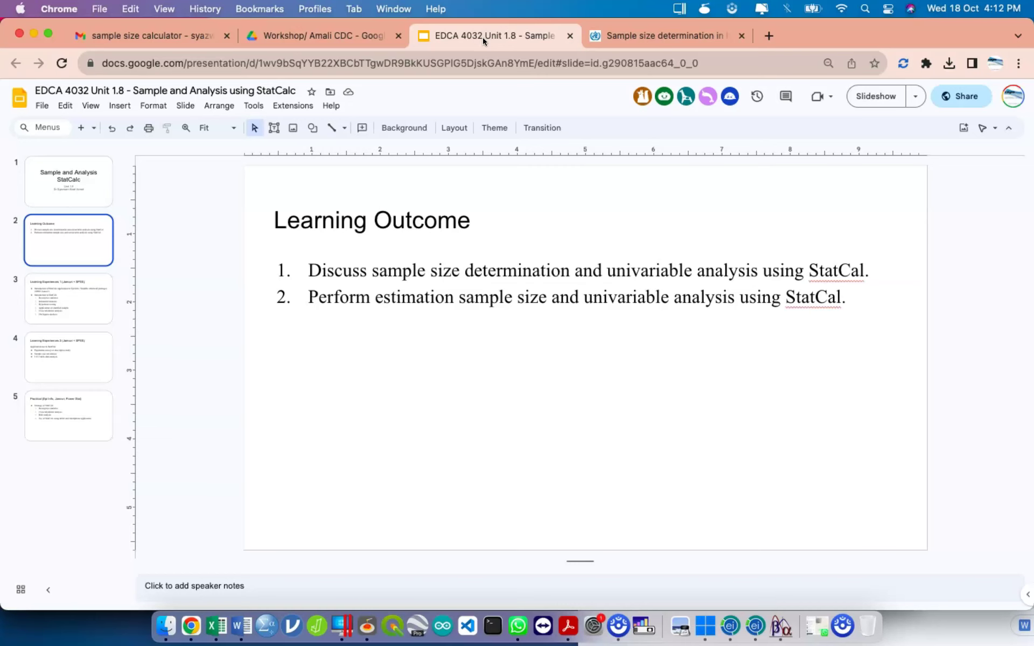
{"action": "left_click", "coordinate": [374, 39]}
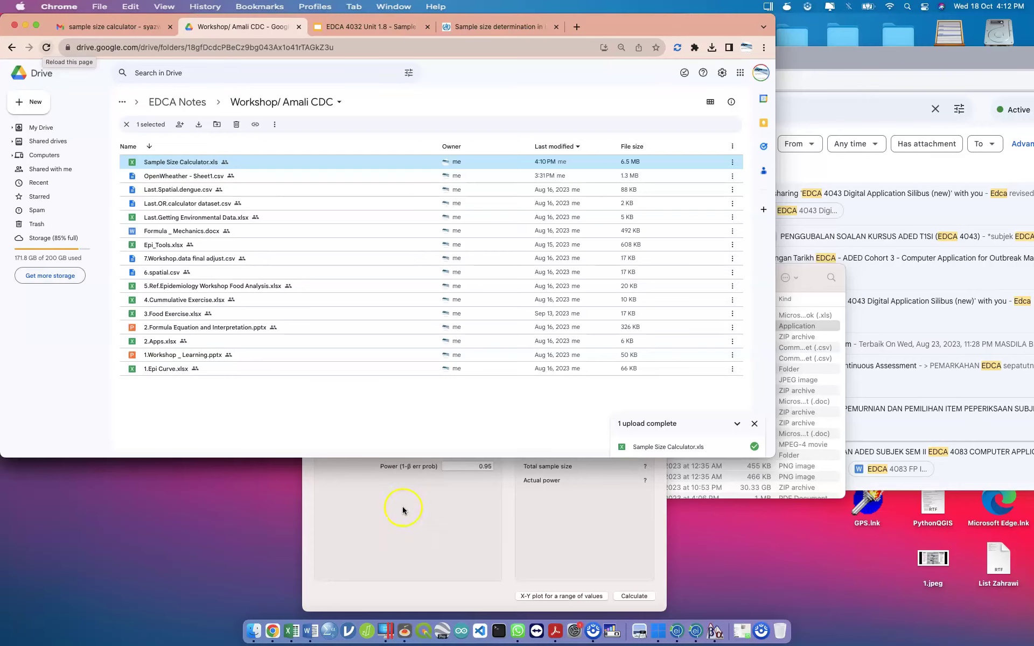
- Switch to G*Power 3.1 and arrange its window over the Drive folder window so that both are accessible
{"action": "left_click", "coordinate": [402, 506]}
{"action": "left_click", "coordinate": [676, 270]}
{"action": "left_click_drag", "start_coordinate": [676, 270], "coordinate": [710, 156]}
{"action": "left_click", "coordinate": [667, 244]}
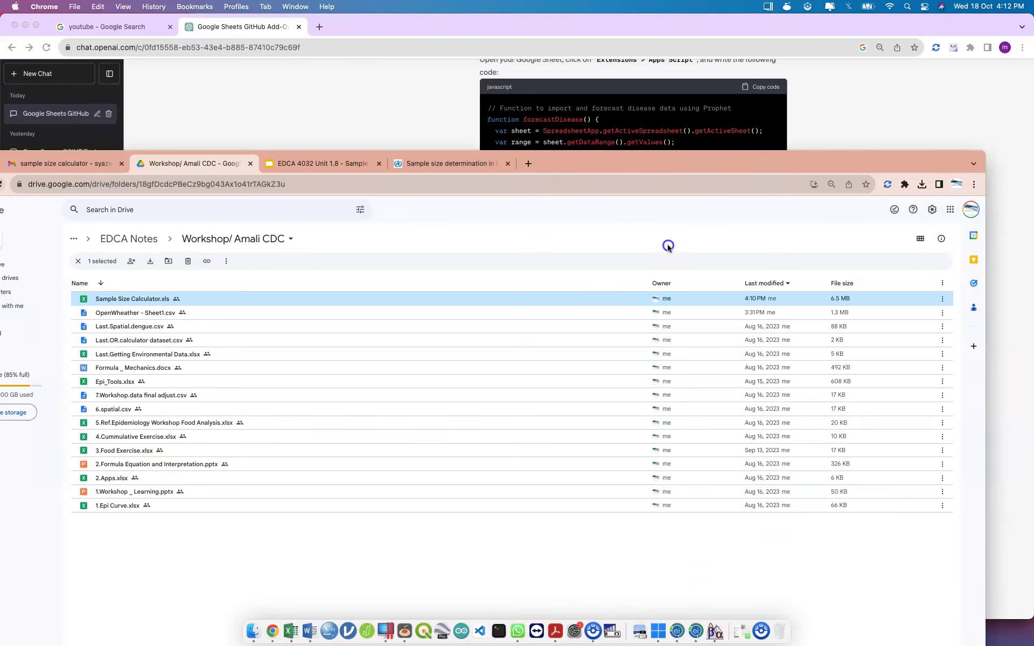
{"action": "left_click_drag", "start_coordinate": [634, 172], "coordinate": [583, 270]}
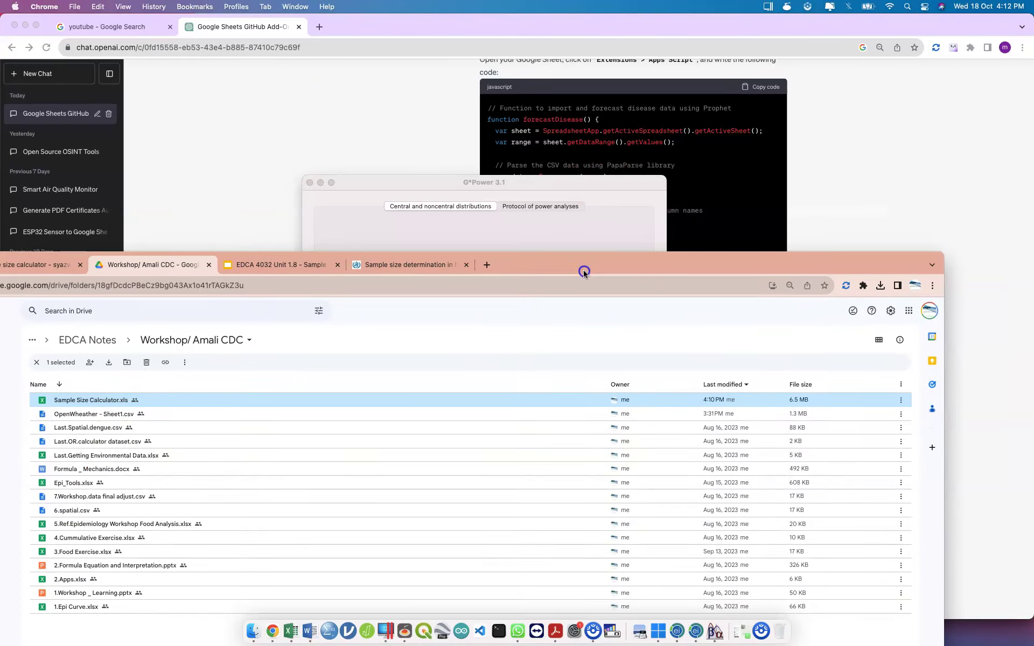
{"action": "left_click_drag", "start_coordinate": [599, 171], "coordinate": [905, 17]}
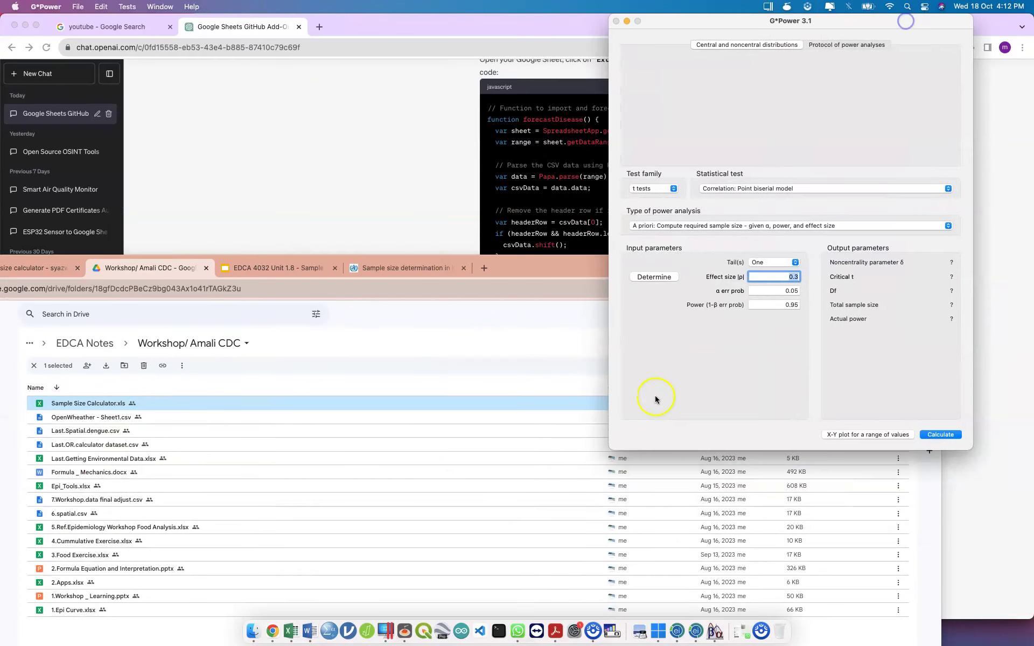
{"action": "left_click_drag", "start_coordinate": [570, 276], "coordinate": [632, 85]}
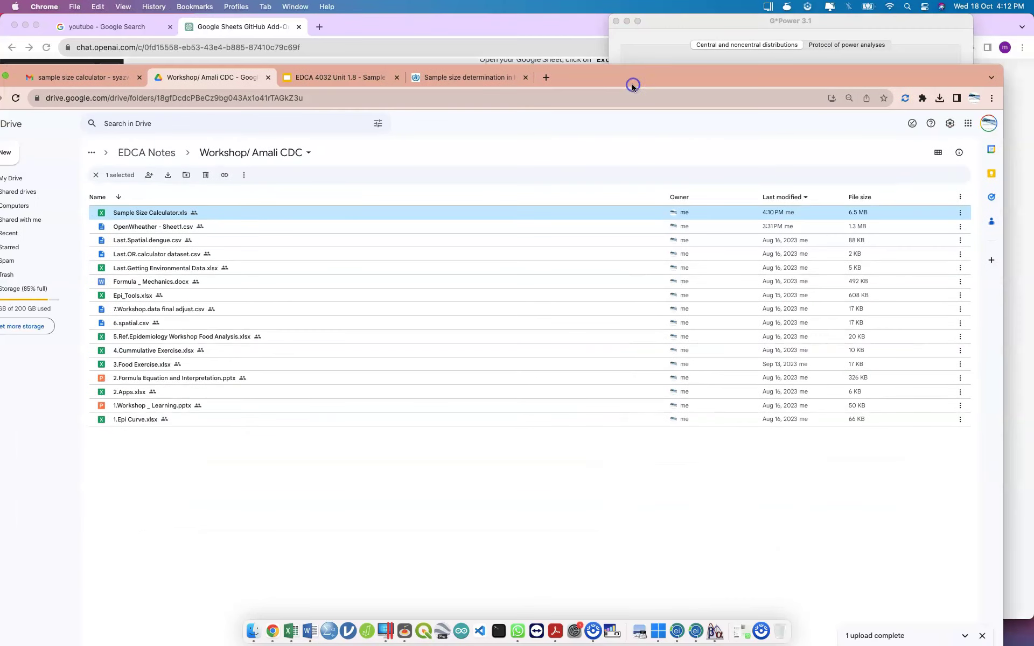
{"action": "left_click", "coordinate": [676, 43]}
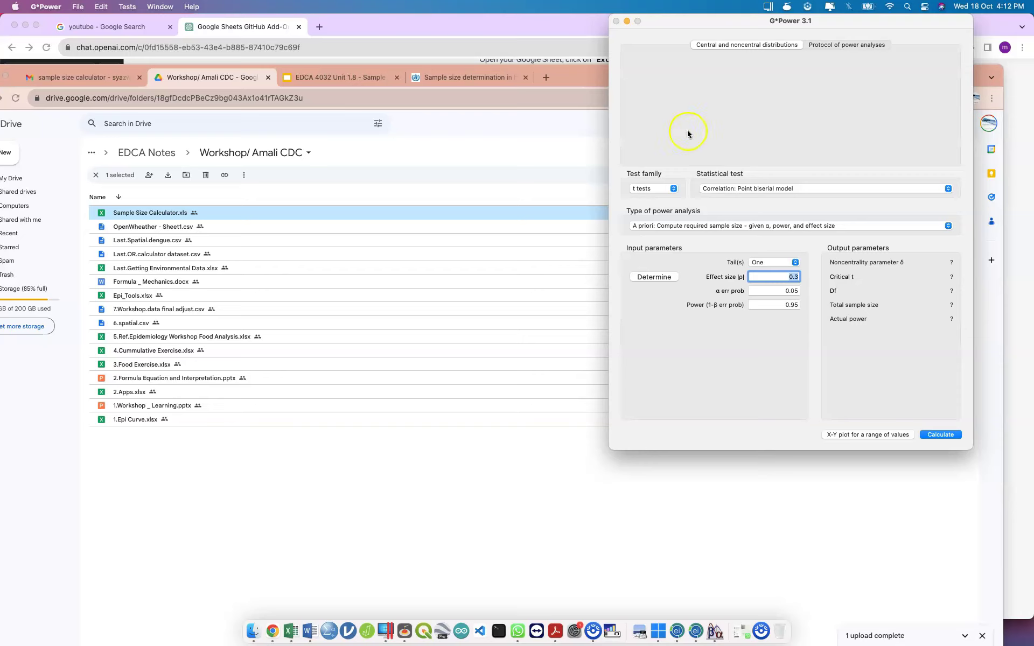
- Look through the t-test statistical test options and the protocol of power analyses, return to the distributions view and minimize G*Power
{"action": "left_click", "coordinate": [864, 192]}
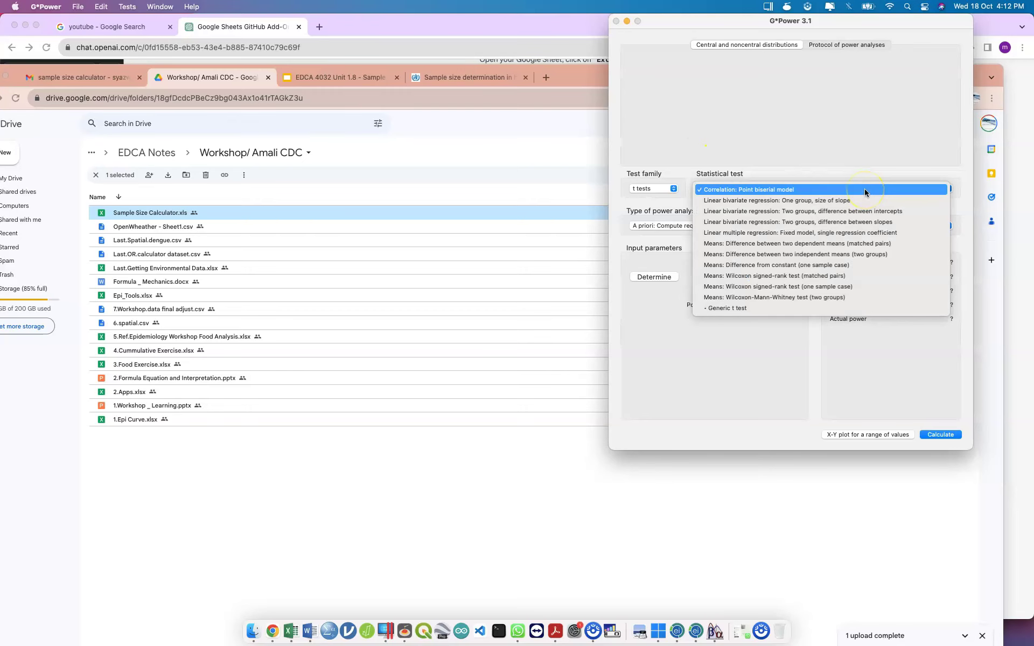
{"action": "left_click", "coordinate": [840, 151]}
{"action": "left_click", "coordinate": [849, 49]}
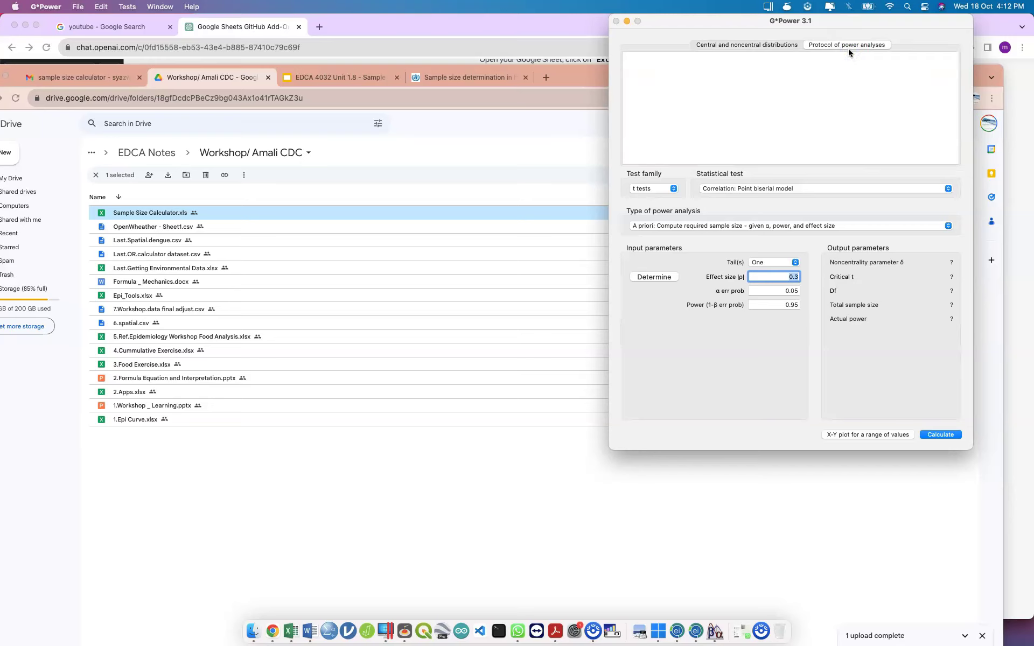
{"action": "left_click", "coordinate": [772, 46]}
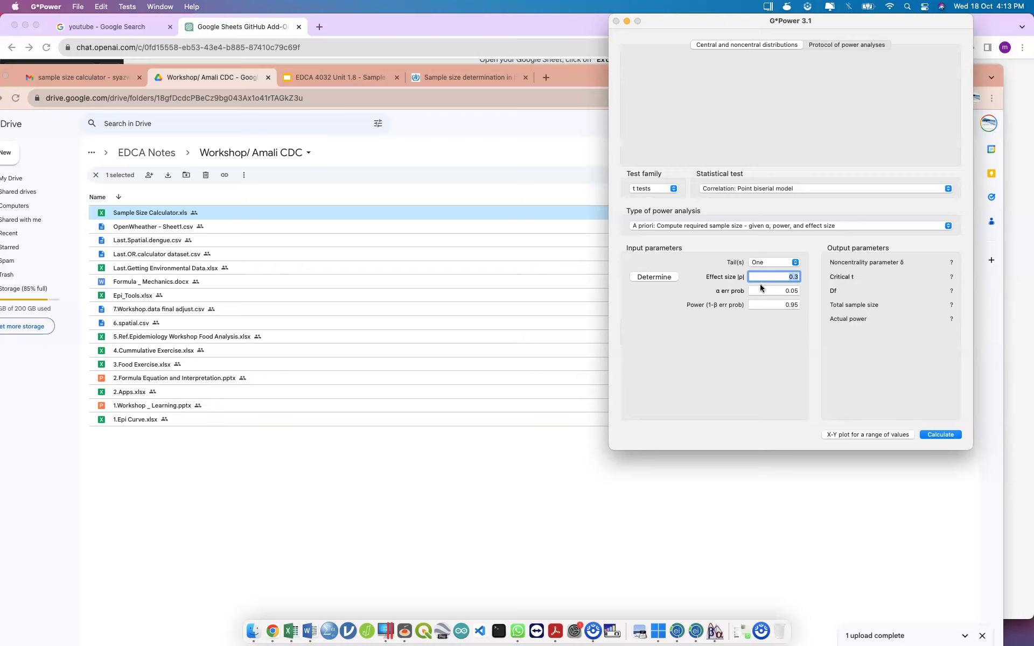
{"action": "left_click", "coordinate": [627, 21]}
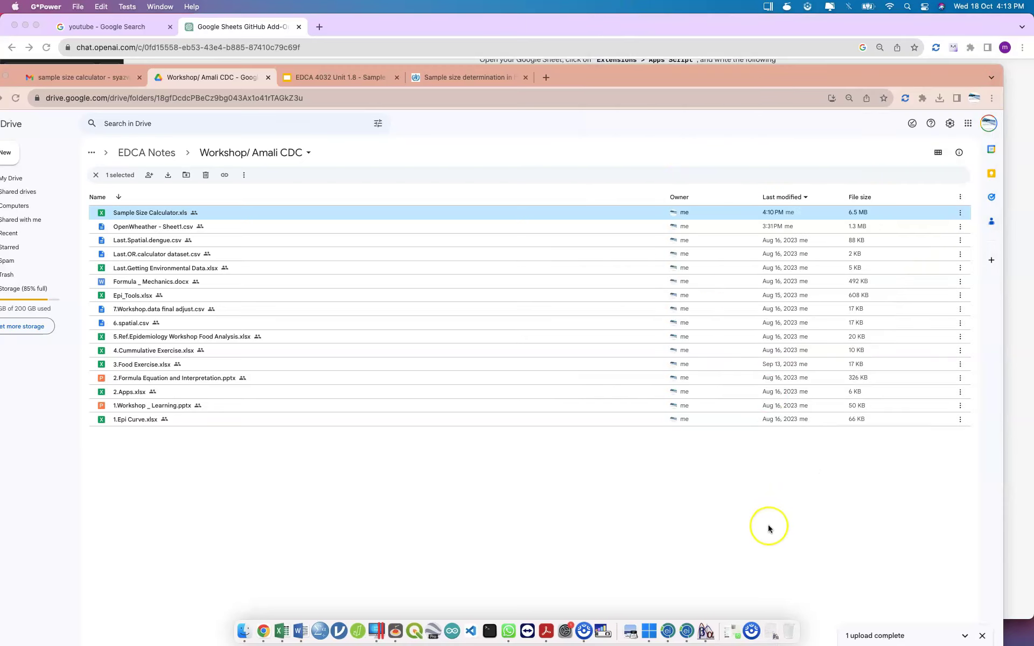
- Switch to Epi Info StatCalc on the Windows desktop in Parallels and open the population survey calculator
{"action": "left_click", "coordinate": [790, 73]}
{"action": "key", "text": "ctrl+Up"}
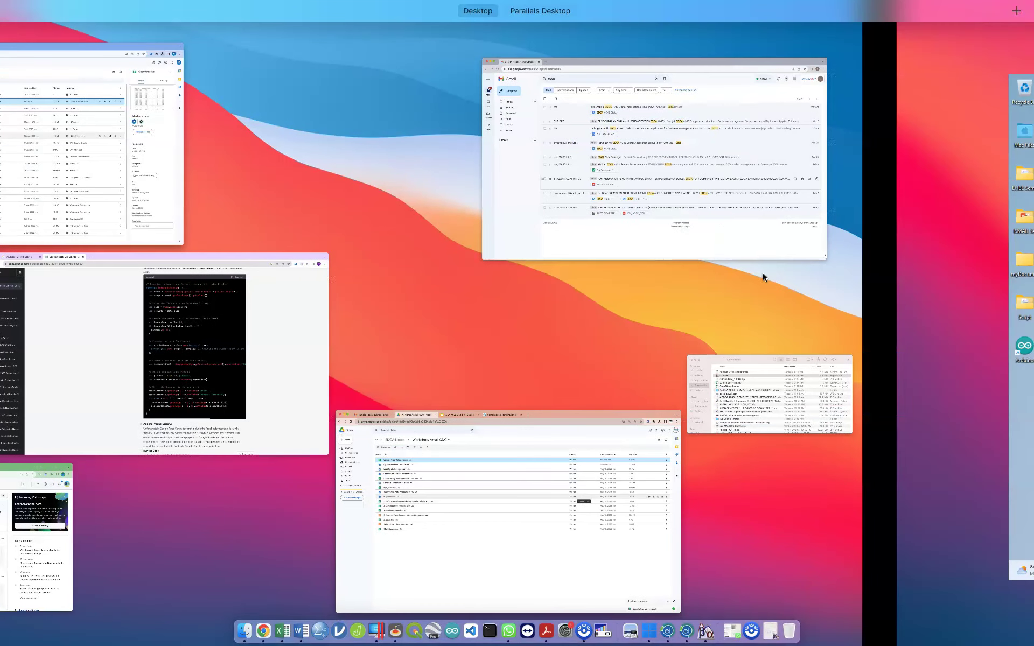
{"action": "key", "text": "ctrl+Right"}
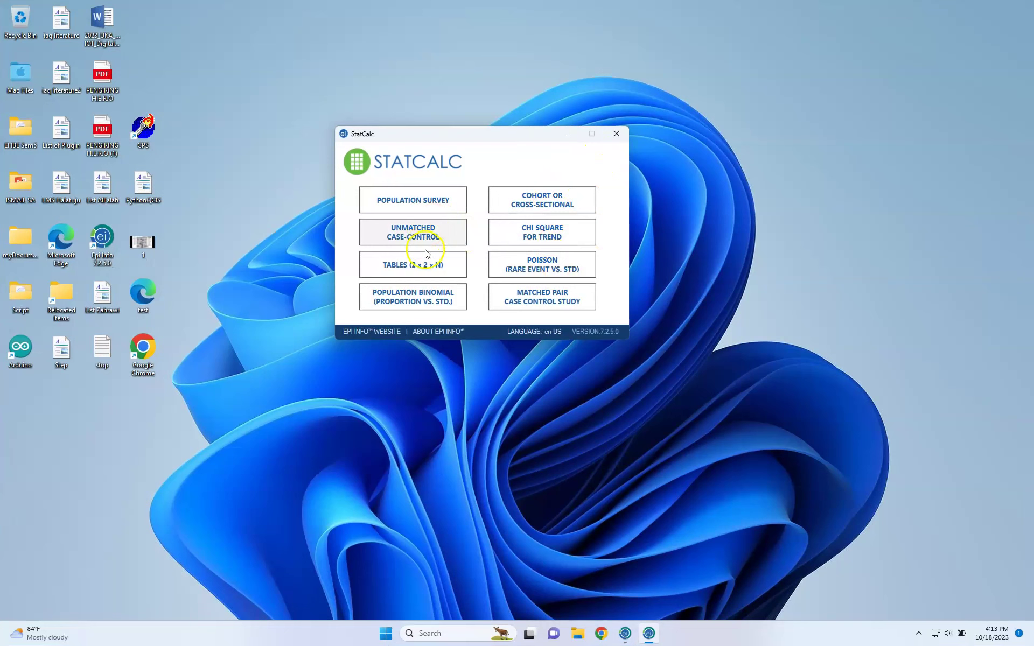
{"action": "left_click", "coordinate": [446, 205]}
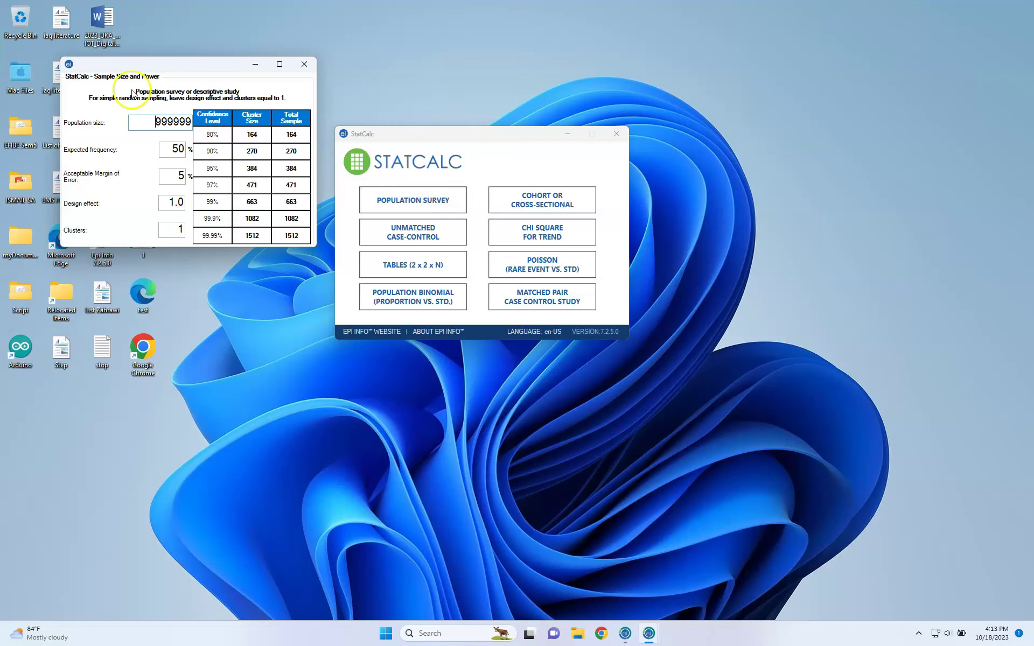
- Set the survey's population size to 1000 and the expected frequency to 80%, and close the calculator
{"action": "left_click", "coordinate": [174, 118]}
{"action": "double_click", "coordinate": [177, 120]}
{"action": "type", "text": "10000"}
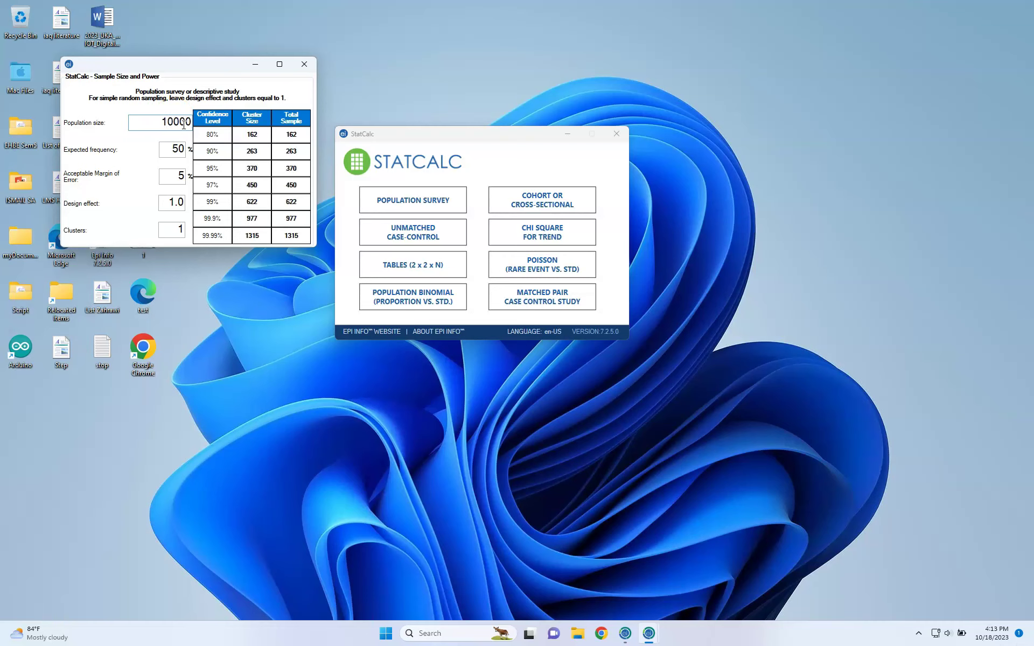
{"action": "key", "text": "BackSpace"}
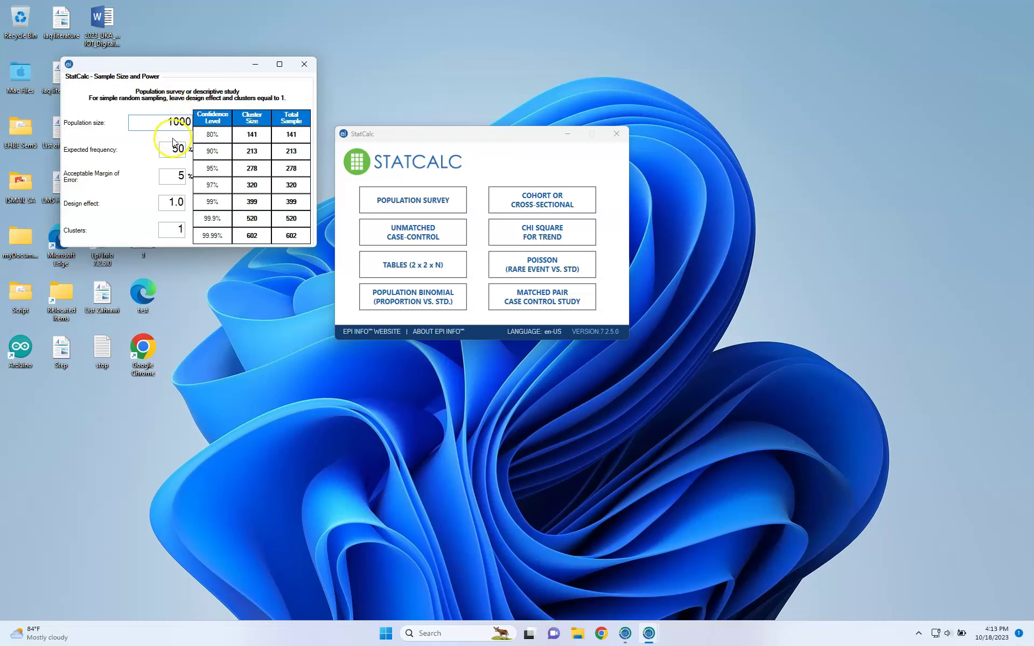
{"action": "double_click", "coordinate": [178, 150]}
{"action": "type", "text": "80"}
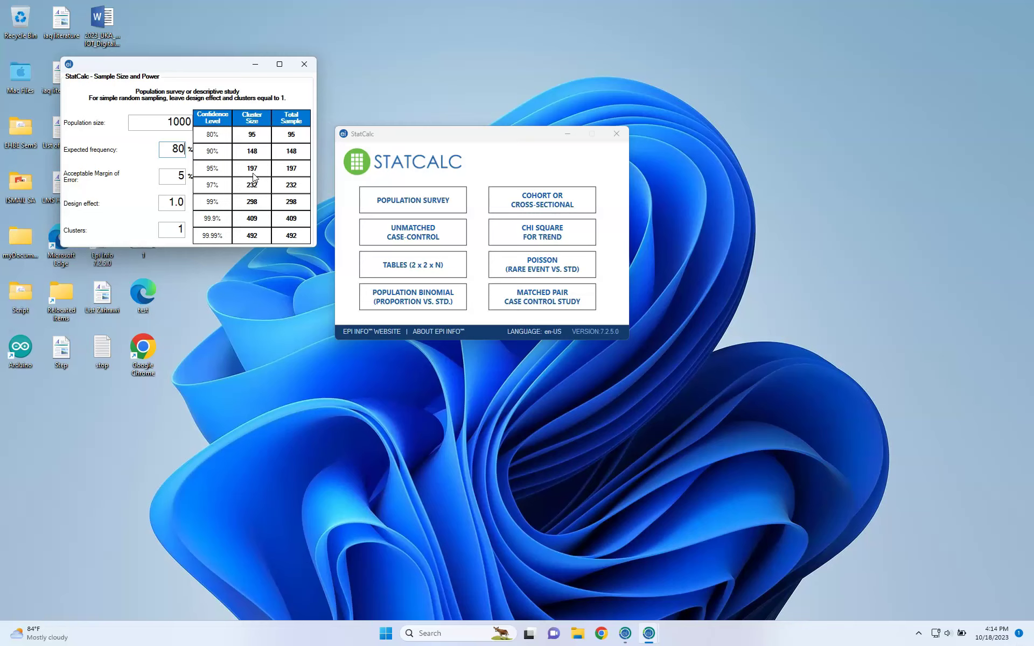
{"action": "left_click", "coordinate": [303, 66]}
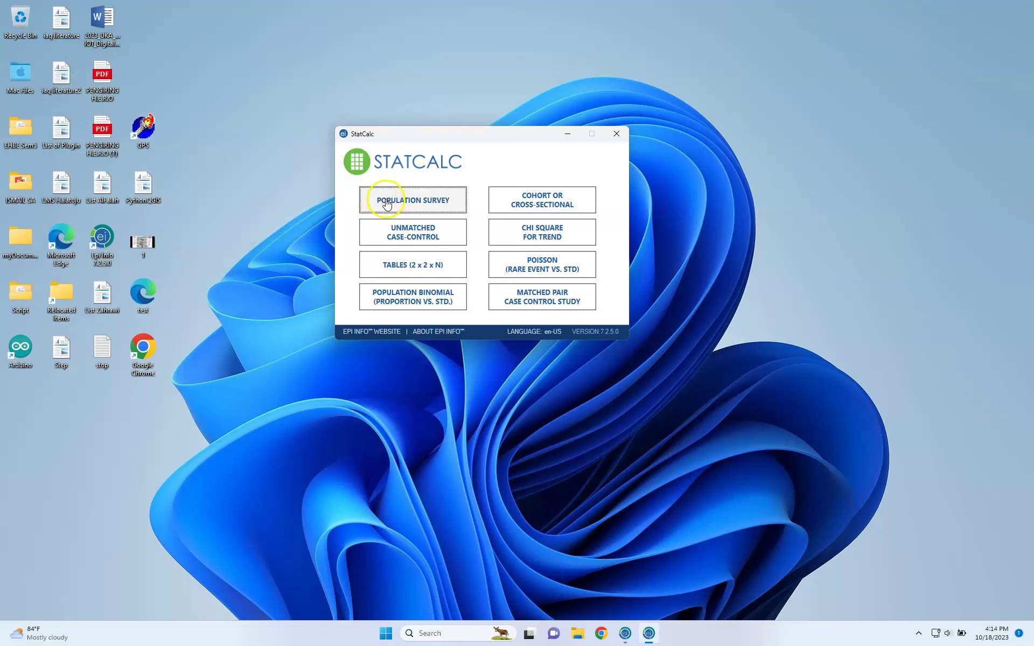
- Open the unmatched case-control calculator and set the power to 80% and the two-sided confidence level to 95%
{"action": "left_click", "coordinate": [414, 232]}
{"action": "left_click", "coordinate": [272, 173]}
{"action": "left_click", "coordinate": [197, 162]}
{"action": "left_click", "coordinate": [184, 156]}
{"action": "left_click", "coordinate": [209, 162]}
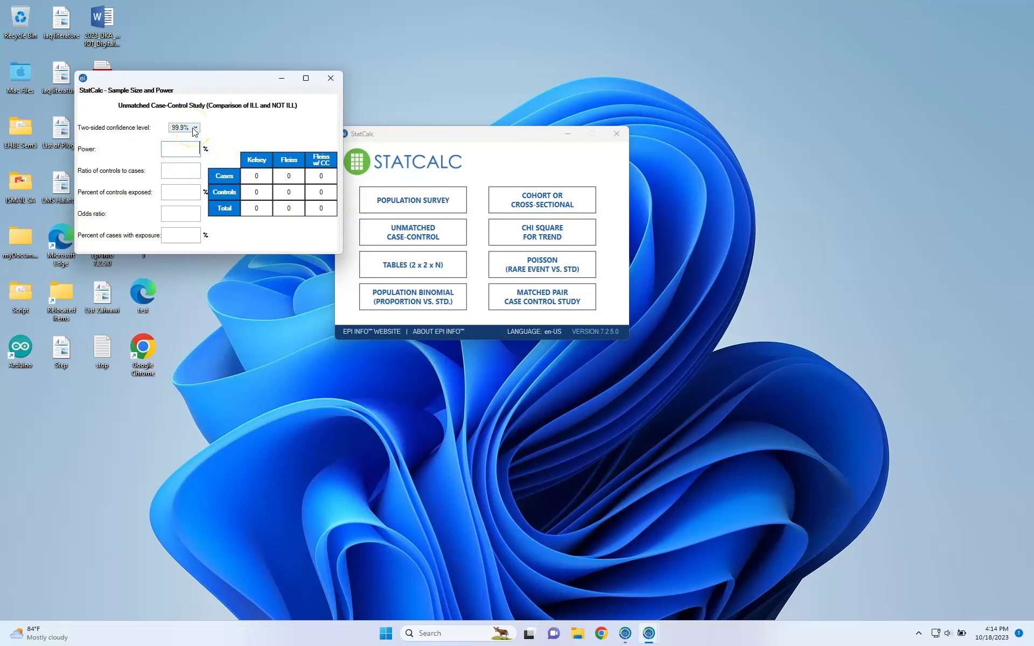
{"action": "left_click", "coordinate": [190, 148]}
{"action": "type", "text": "80"}
{"action": "left_click", "coordinate": [183, 129]}
{"action": "left_click", "coordinate": [183, 129]}
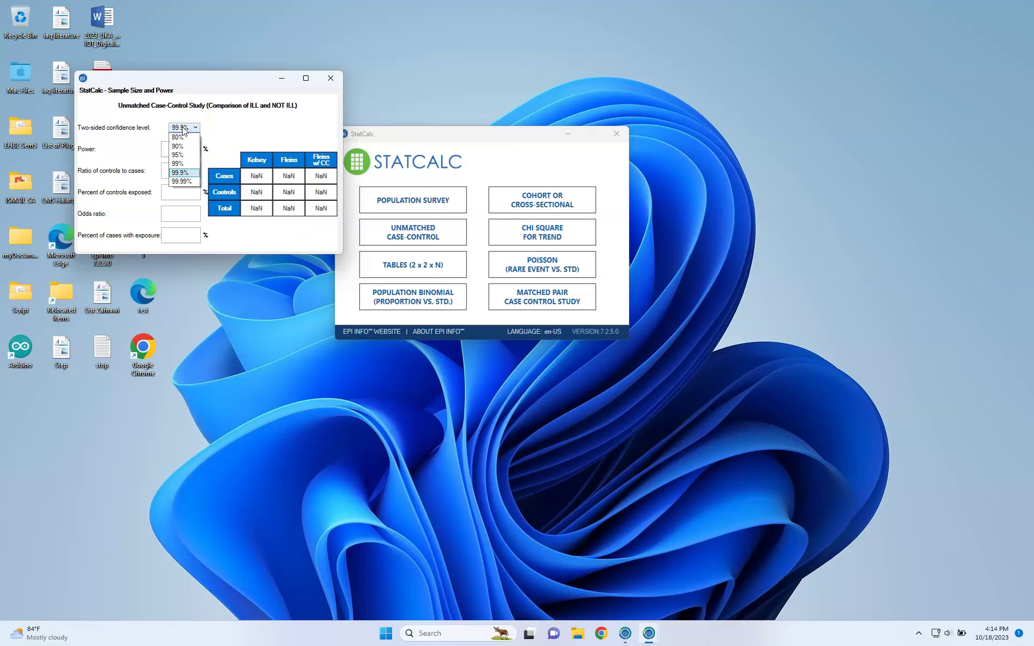
{"action": "left_click", "coordinate": [183, 156]}
- Set the ratio of controls to cases to 1, the percent of controls exposed to 20 and the odds ratio to 1.20
{"action": "left_click", "coordinate": [189, 169]}
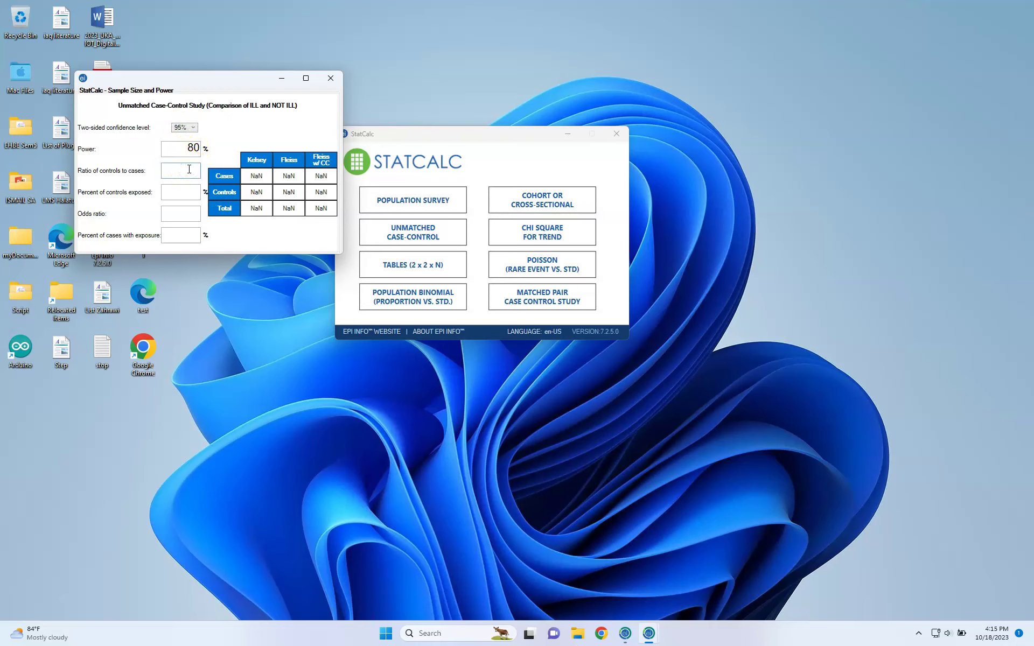
{"action": "left_click", "coordinate": [183, 193]}
{"action": "left_click", "coordinate": [162, 213]}
{"action": "type", "text": "20"}
{"action": "left_click", "coordinate": [168, 215]}
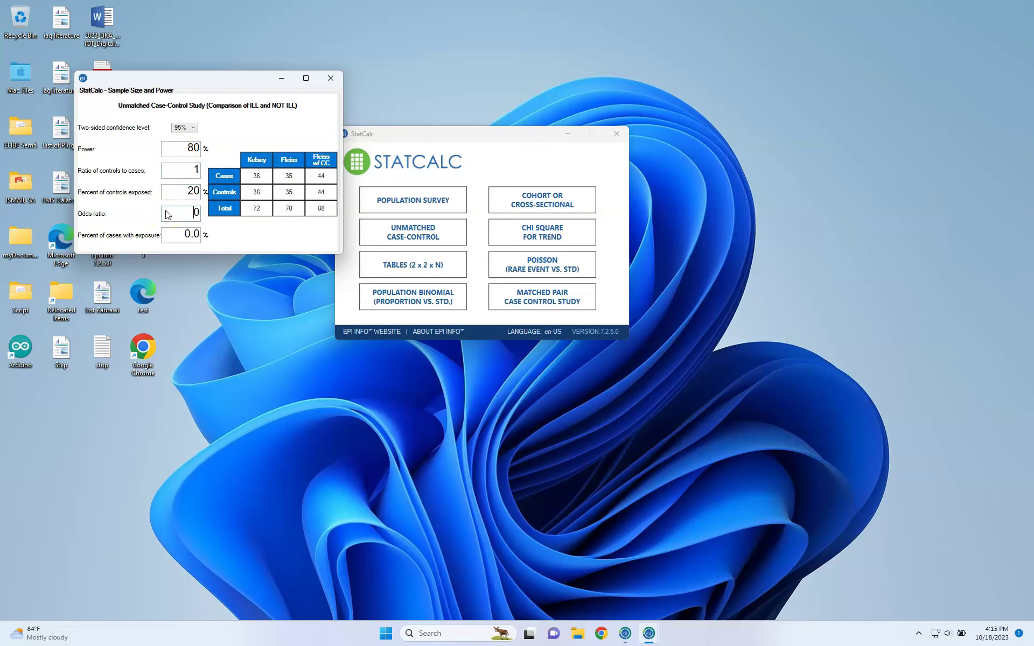
{"action": "type", "text": "1.2"}
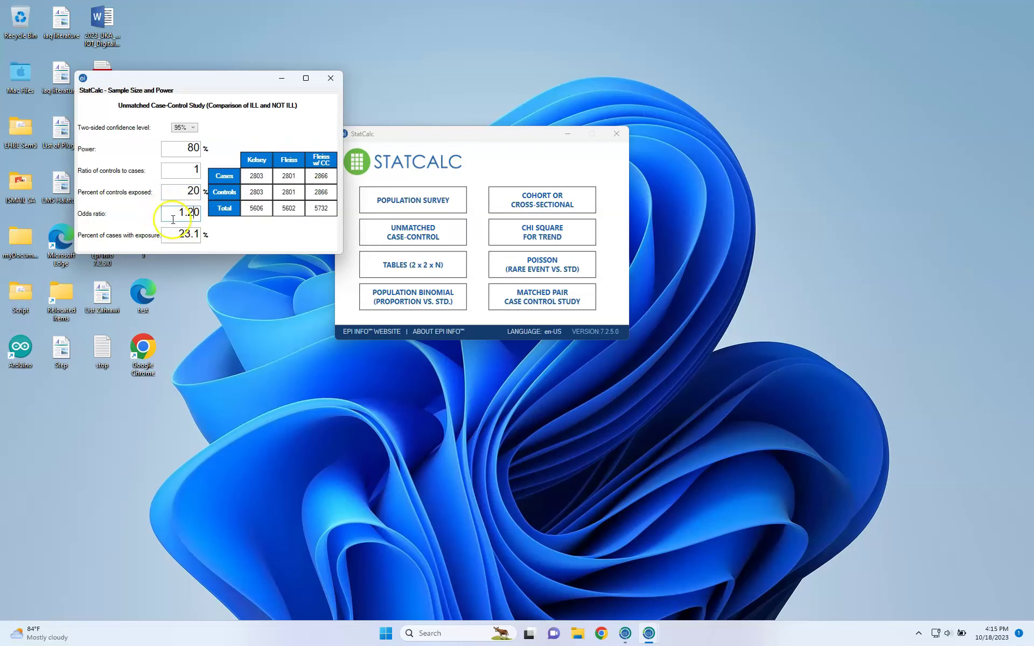
- Set the percent of controls exposed to 80 and the ratio of controls to cases to 2, and close the case-control calculator
{"action": "double_click", "coordinate": [191, 191]}
{"action": "type", "text": "30"}
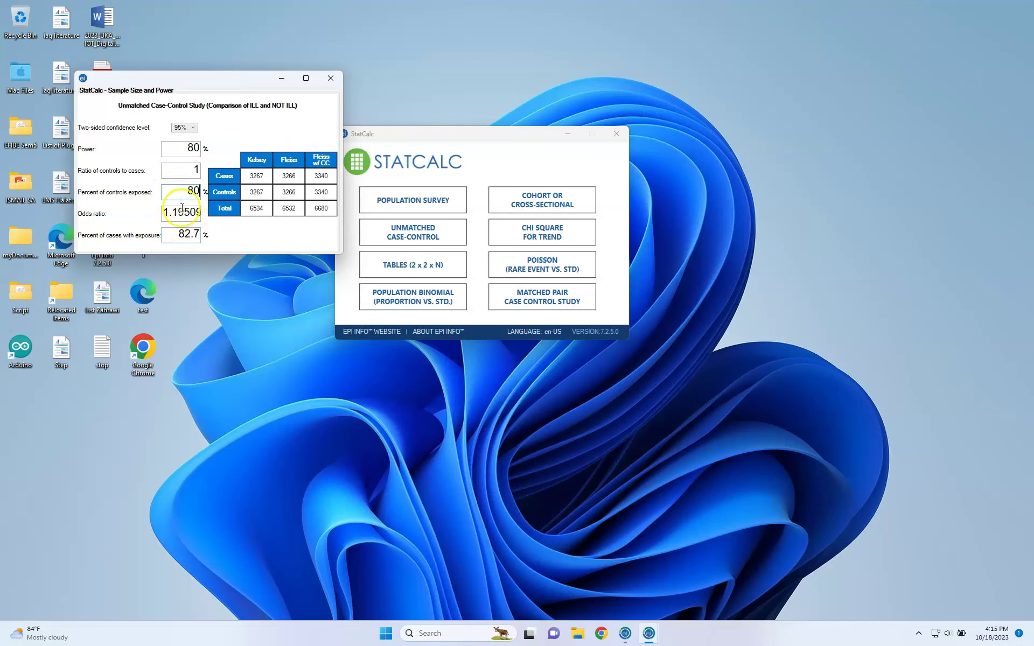
{"action": "left_click", "coordinate": [193, 170]}
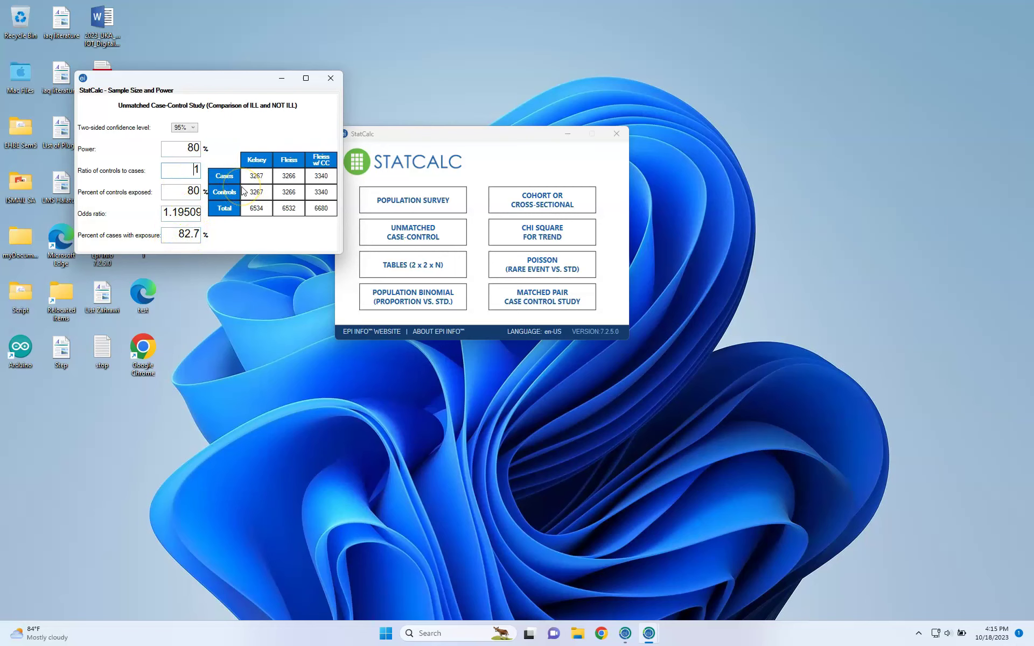
{"action": "key", "text": "BackSpace"}
{"action": "type", "text": "2"}
{"action": "left_click", "coordinate": [324, 86]}
- Open the 2 x 2 tables calculator and enter 24 and 54 for exposed, 34 and 67 for unexposed in Strata 1
{"action": "left_click", "coordinate": [405, 268]}
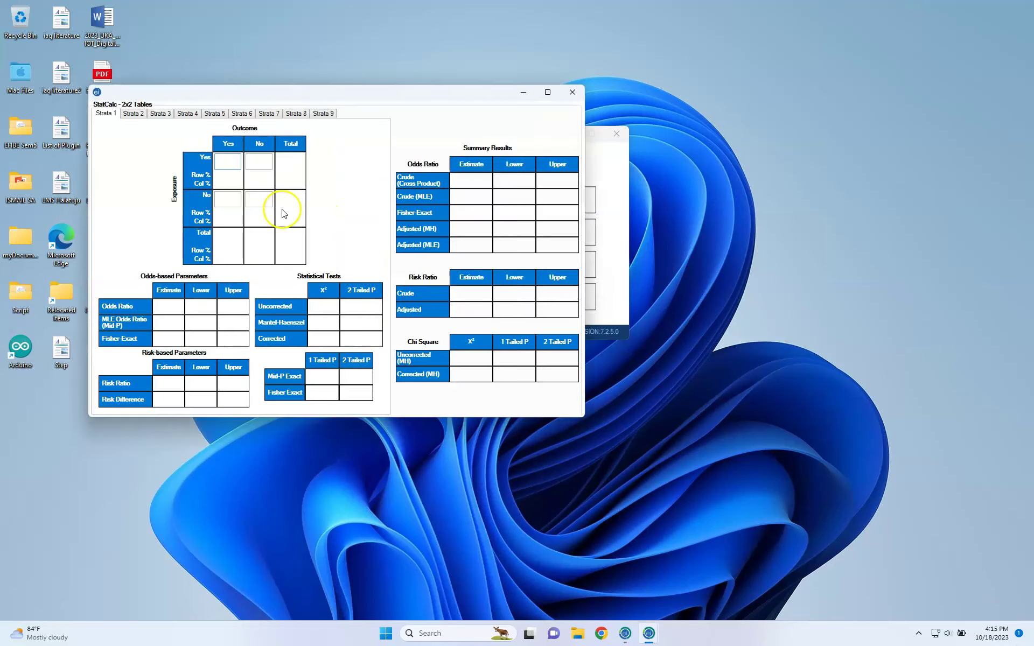
{"action": "left_click", "coordinate": [231, 162]}
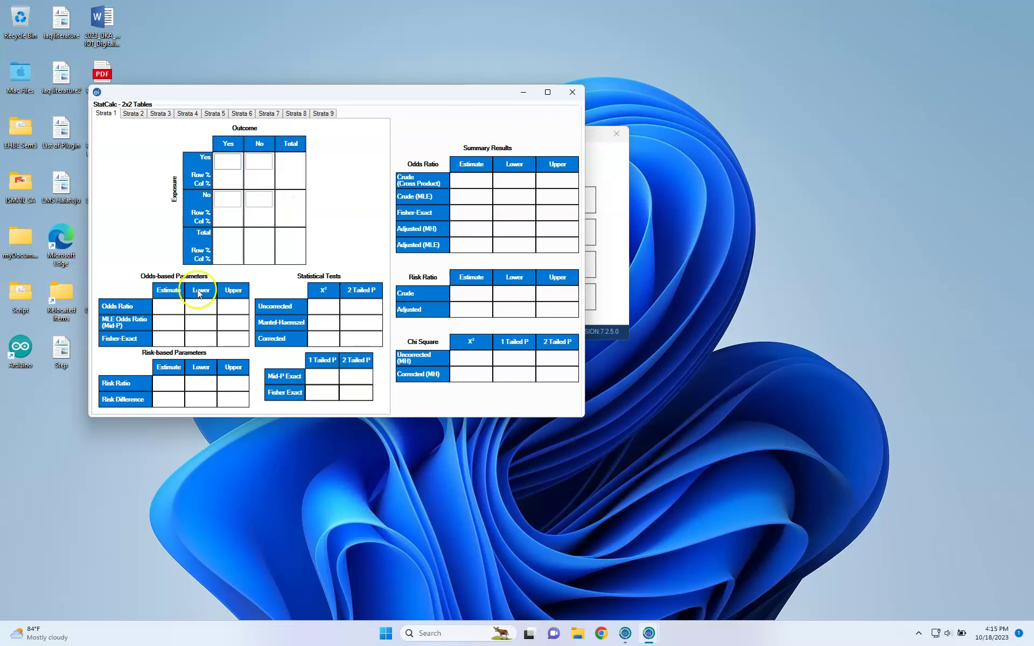
{"action": "type", "text": "24"}
{"action": "key", "text": "Tab"}
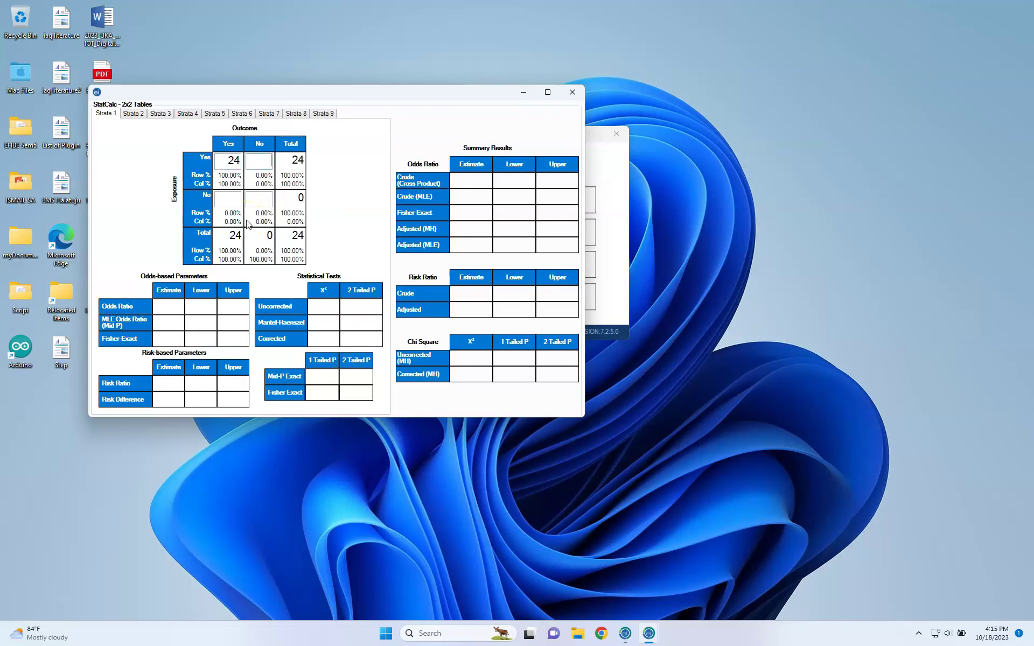
{"action": "type", "text": "54"}
{"action": "key", "text": "Tab"}
{"action": "type", "text": "34"}
{"action": "left_click", "coordinate": [258, 201]}
{"action": "type", "text": "67"}
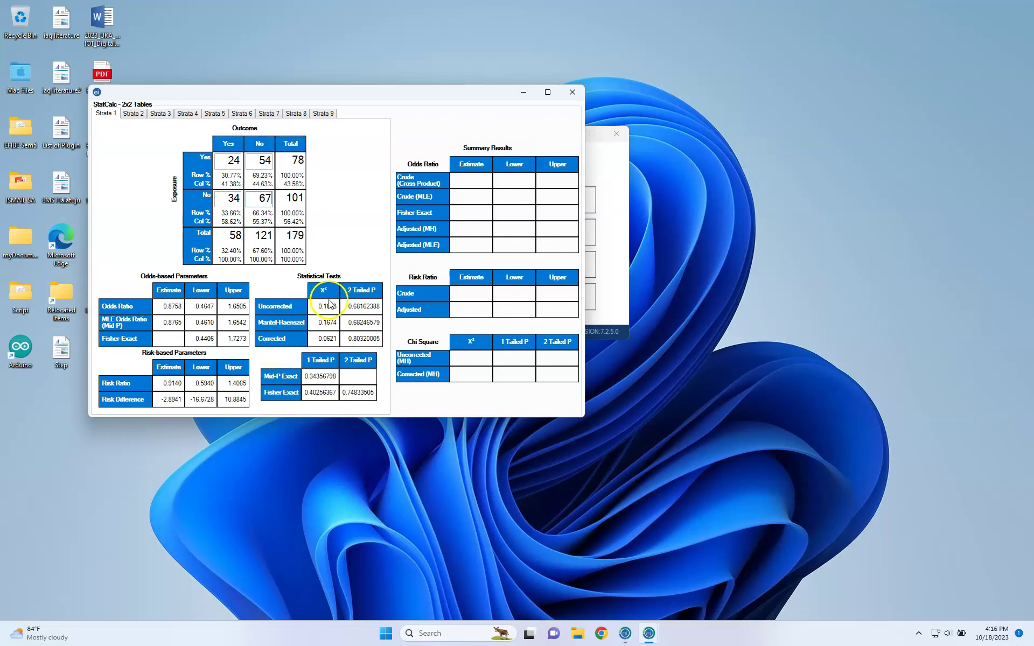
- View Strata 2 of the 2 x 2 tables, return to Strata 1 and close the calculator
{"action": "left_click", "coordinate": [140, 114]}
{"action": "left_click", "coordinate": [106, 114]}
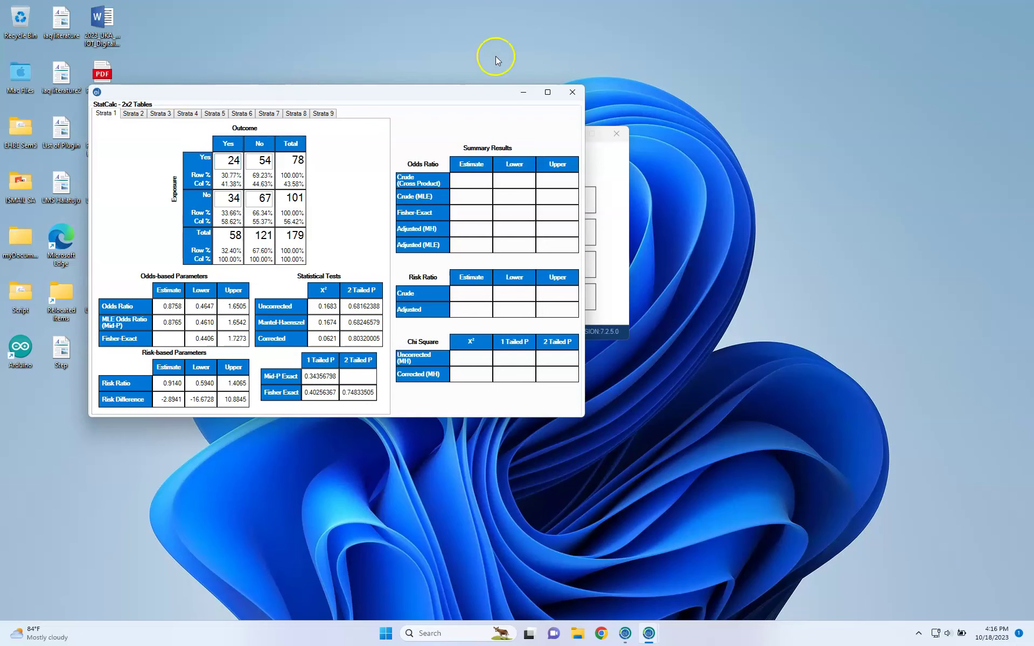
{"action": "left_click", "coordinate": [574, 94]}
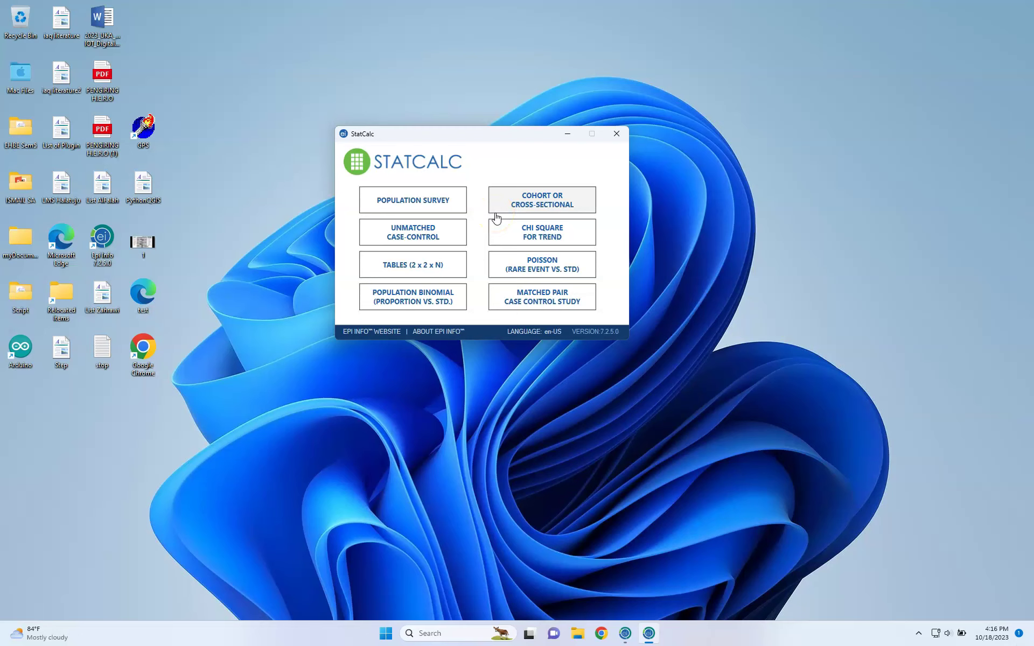
- View StatCalc's population binomial, cohort or cross-sectional, and chi-square for trend calculators in turn
{"action": "left_click", "coordinate": [434, 300]}
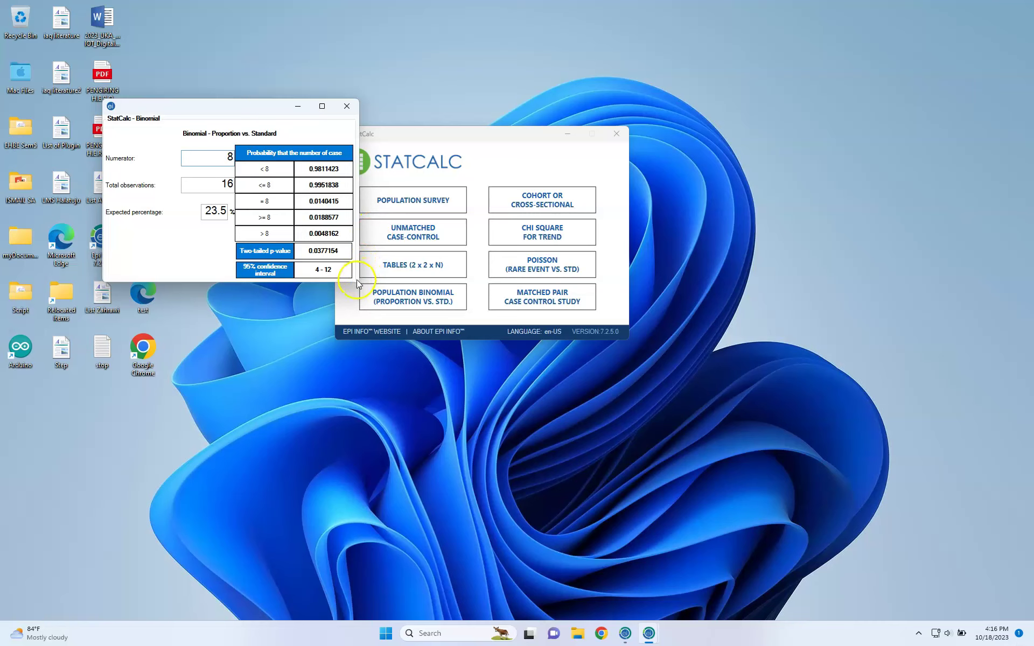
{"action": "left_click", "coordinate": [347, 108]}
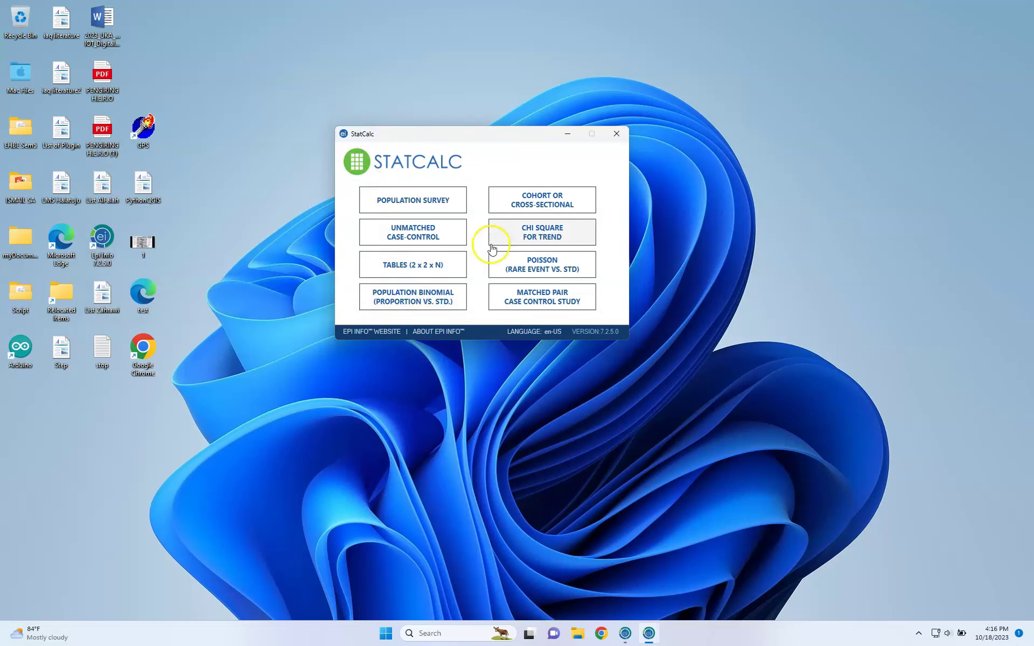
{"action": "left_click", "coordinate": [531, 206]}
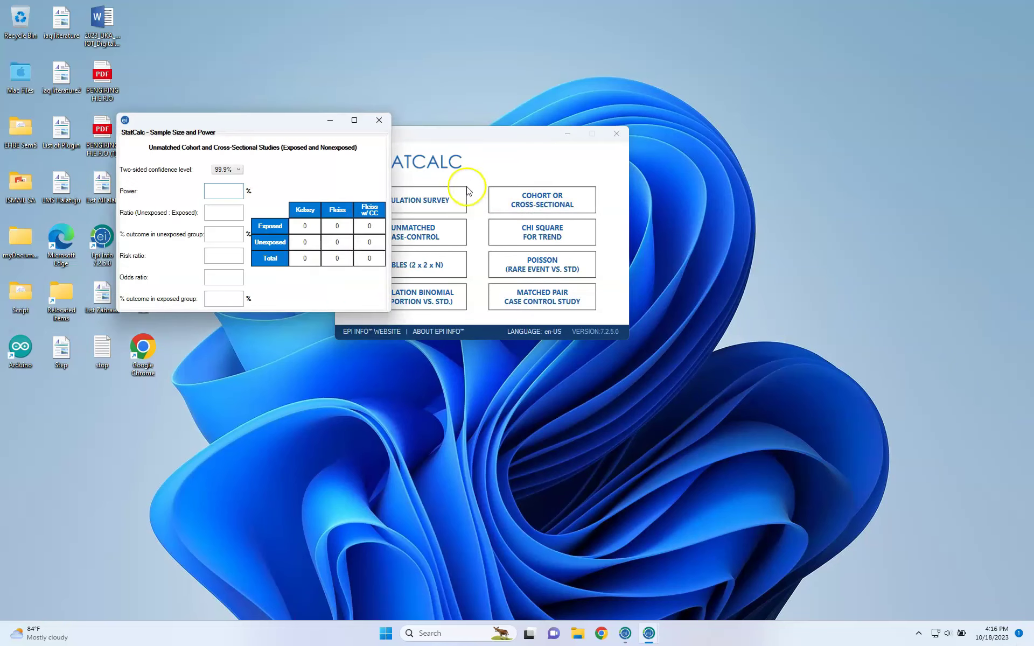
{"action": "left_click", "coordinate": [326, 181]}
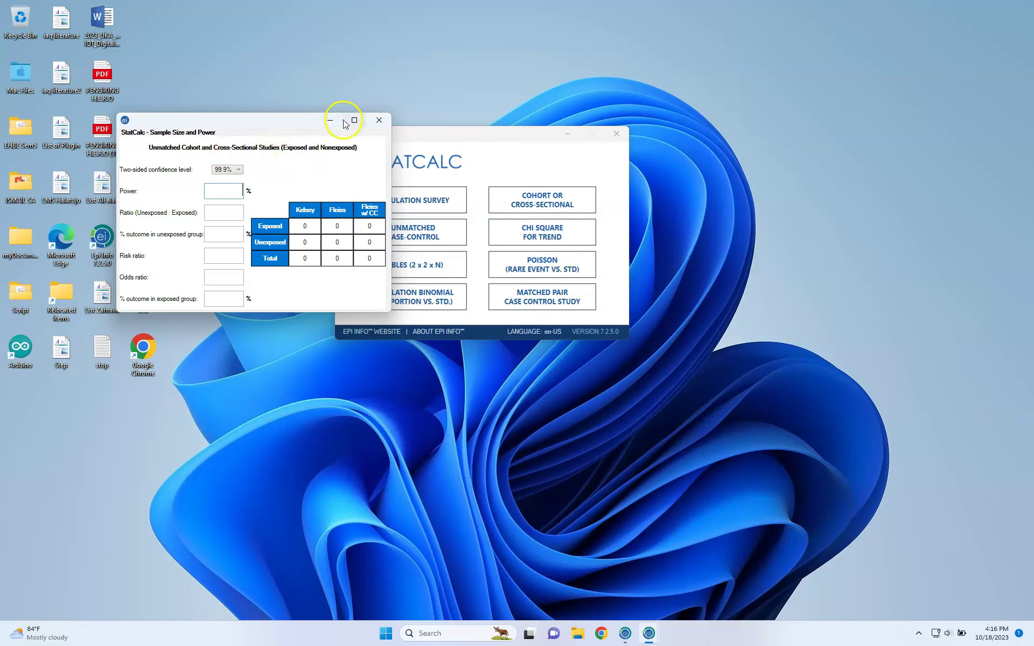
{"action": "left_click", "coordinate": [379, 120]}
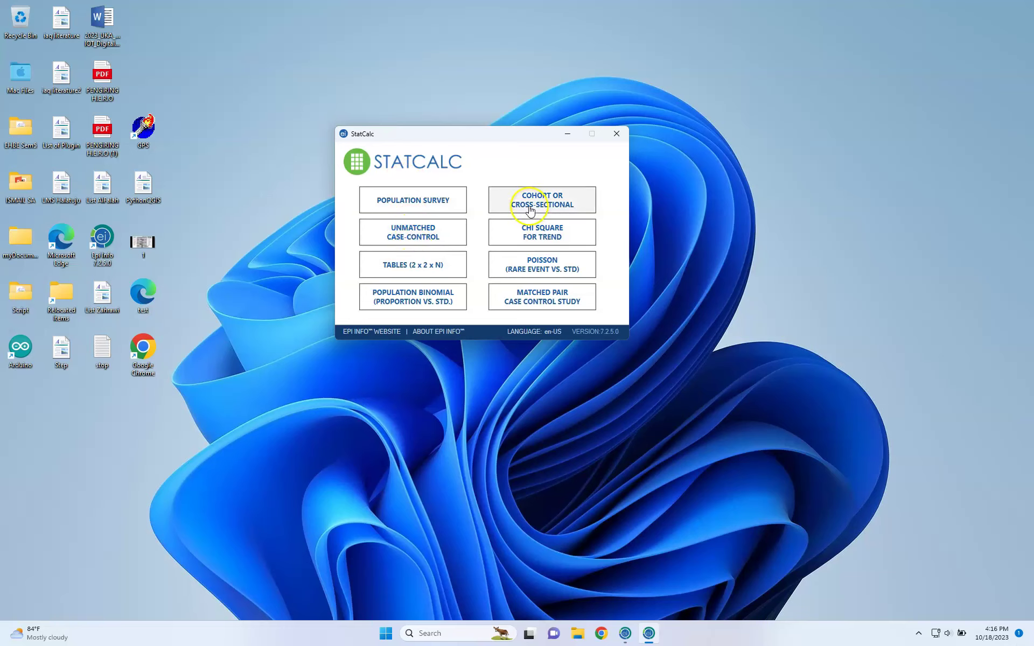
{"action": "left_click", "coordinate": [536, 233]}
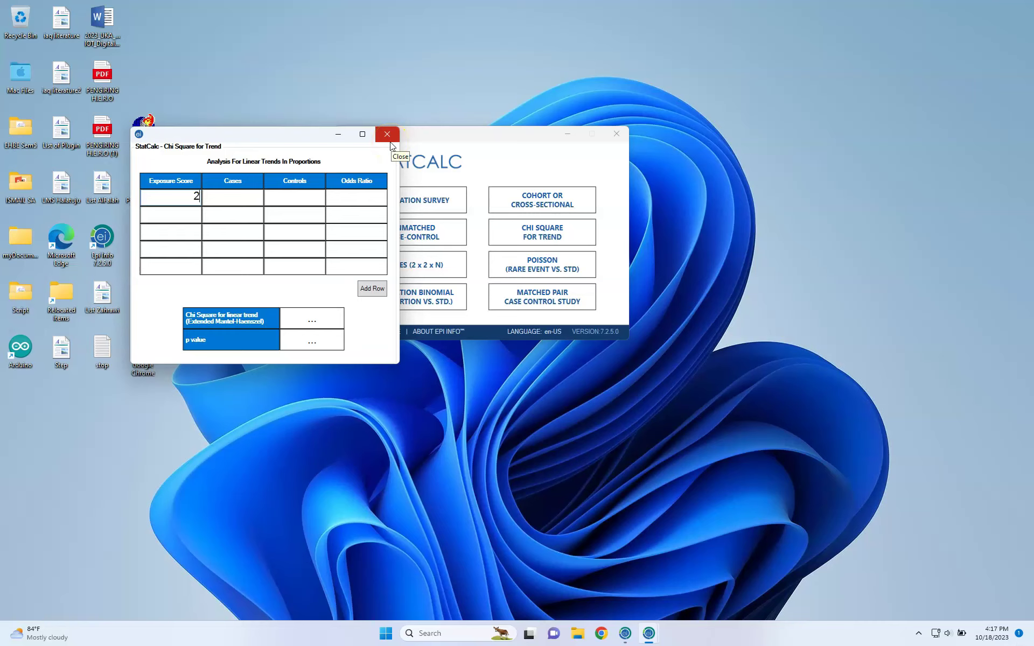
- Fill two chi-square for trend rows with exposure scores 20 and 15, cases 12 and 34, controls 10 and 60, and close the calculator
{"action": "key", "text": "Tab"}
{"action": "key", "text": "Tab"}
{"action": "type", "text": "10"}
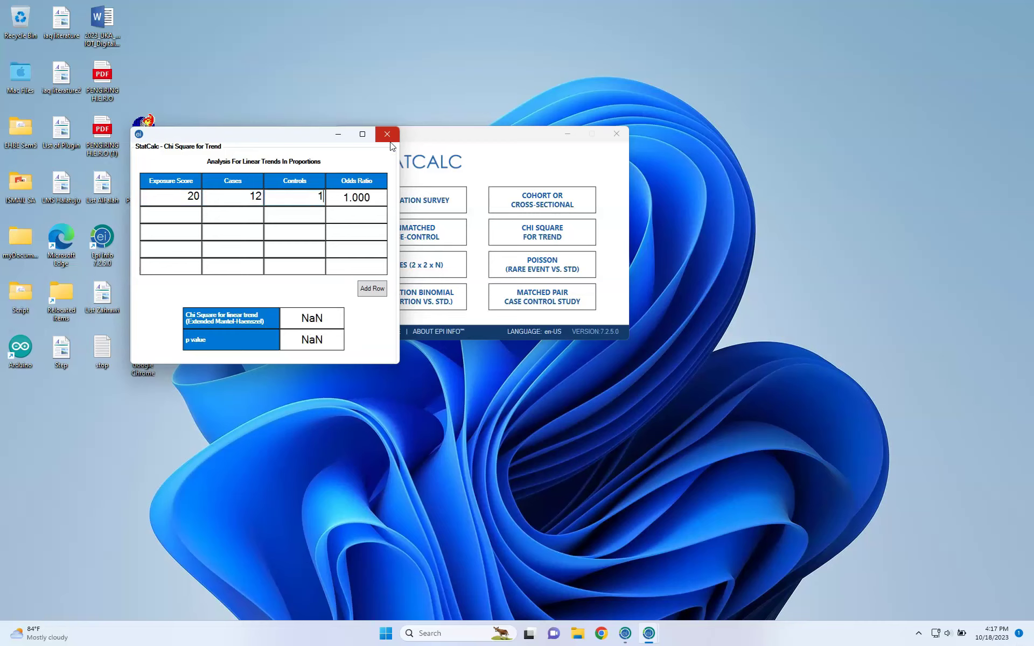
{"action": "left_click", "coordinate": [184, 217]}
{"action": "key", "text": "Tab"}
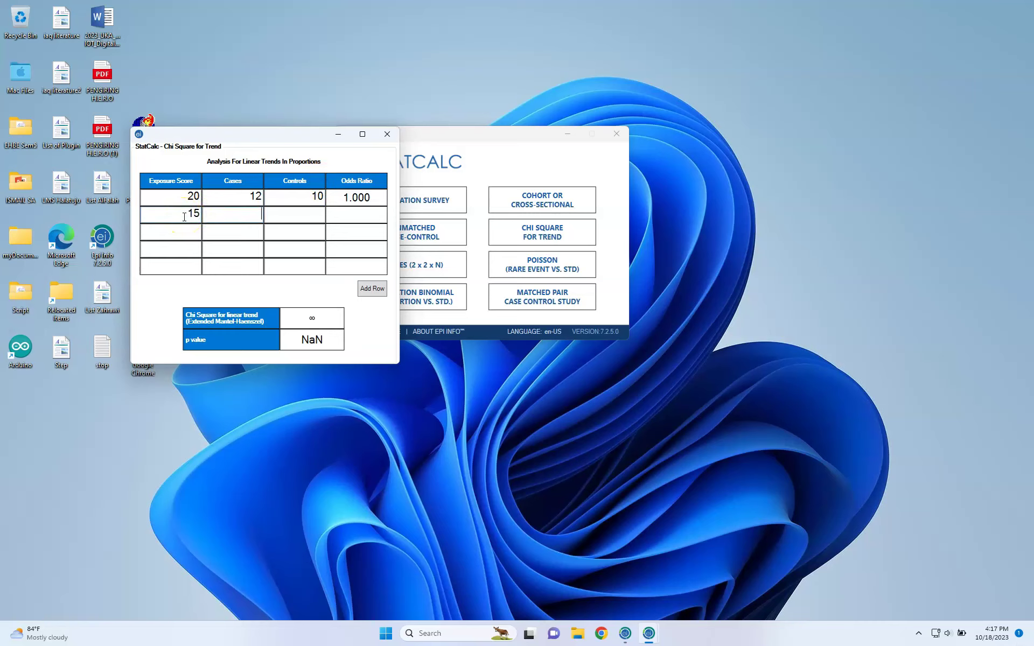
{"action": "key", "text": "Tab"}
{"action": "type", "text": "60"}
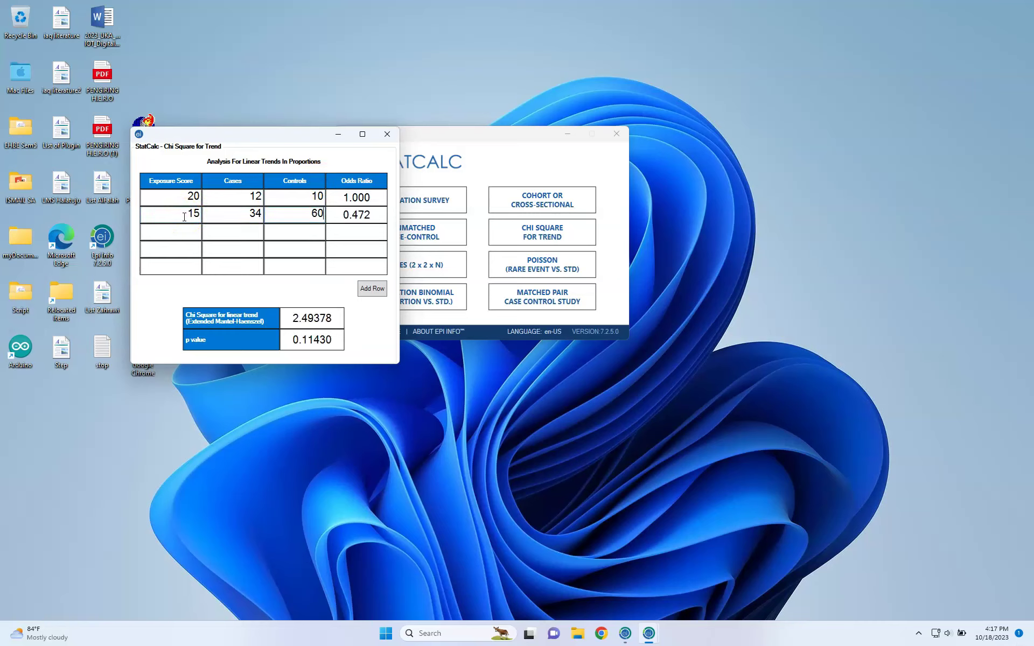
{"action": "left_click", "coordinate": [280, 248]}
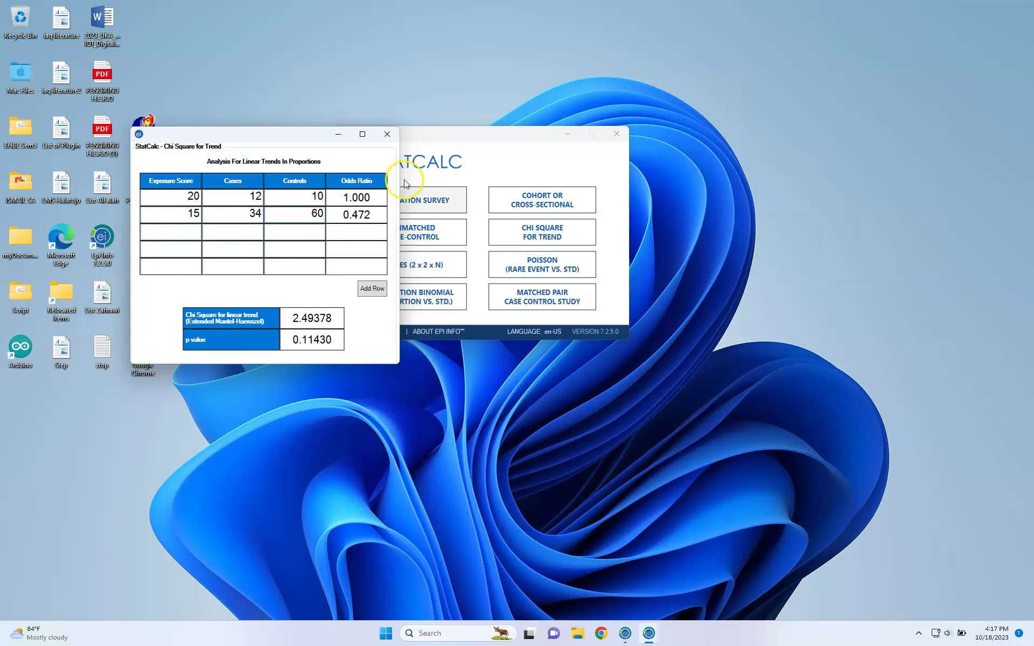
{"action": "left_click", "coordinate": [389, 141]}
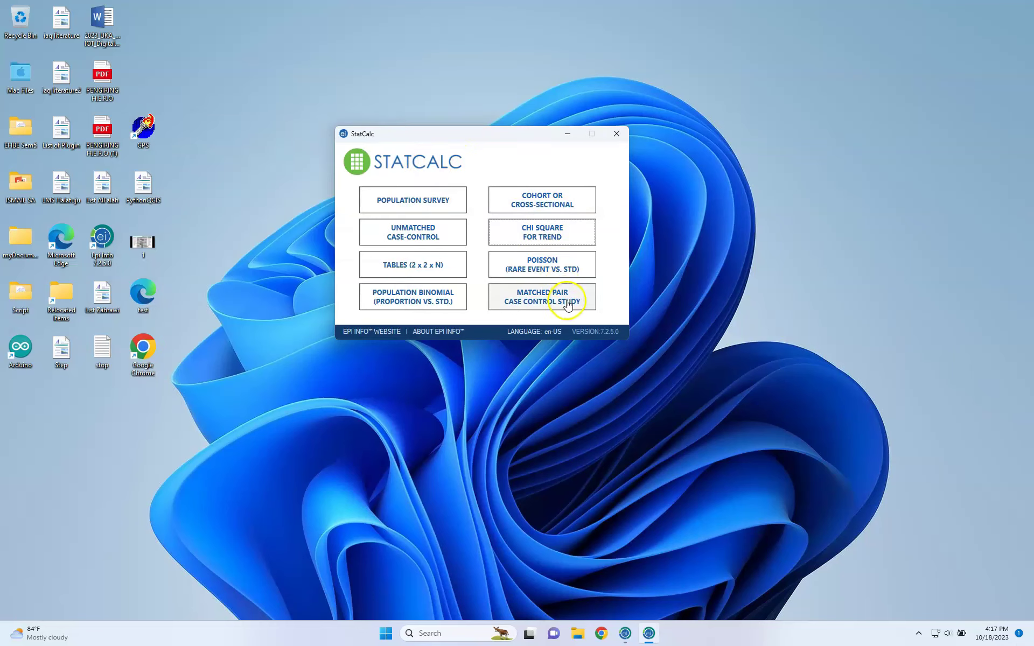
- View StatCalc's Poisson rare event versus standard calculator and close it
{"action": "left_click", "coordinate": [549, 263]}
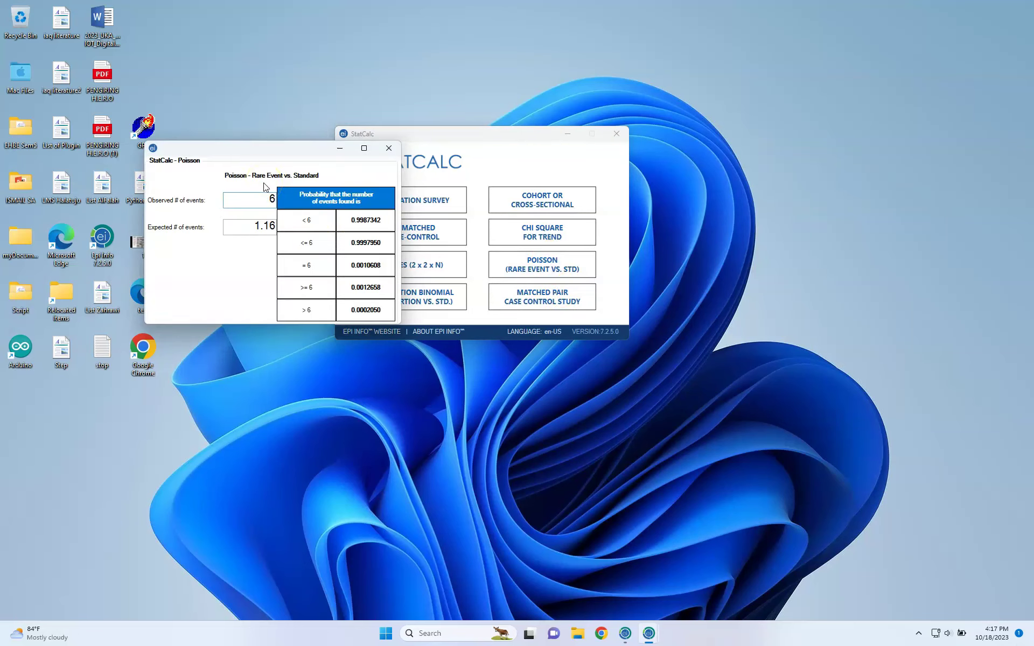
{"action": "left_click", "coordinate": [387, 151]}
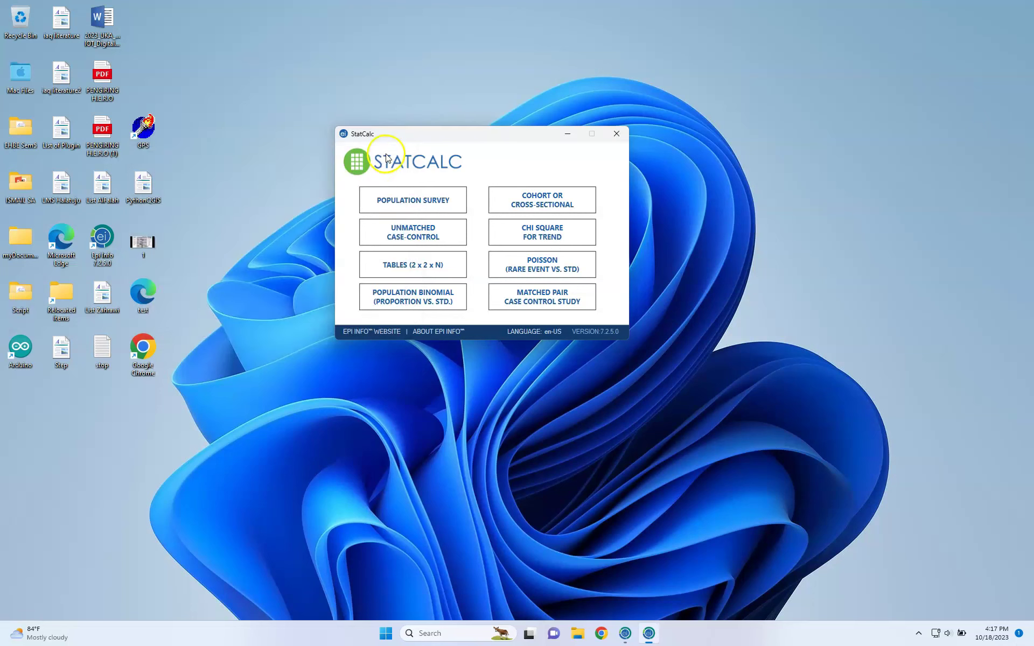
- Enter 20 and 10 for exposed cases, 11 and 20 for unexposed in the matched pair case-control calculator, and close it and StatCalc
{"action": "left_click", "coordinate": [518, 303]}
{"action": "left_click", "coordinate": [81, 93]}
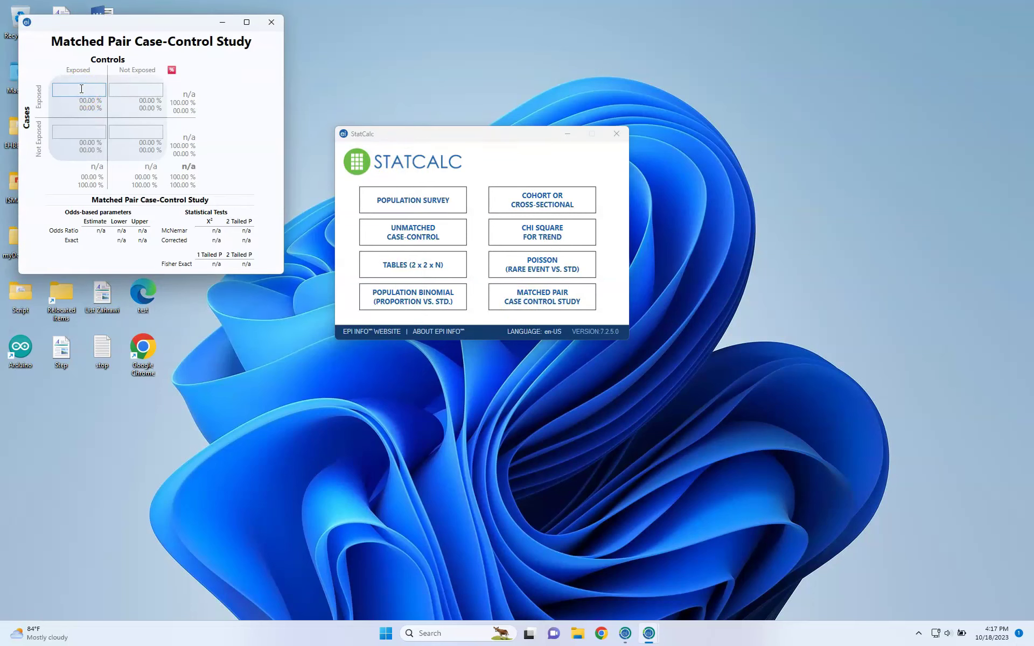
{"action": "type", "text": "210"}
{"action": "key", "text": "Tab"}
{"action": "type", "text": "2"}
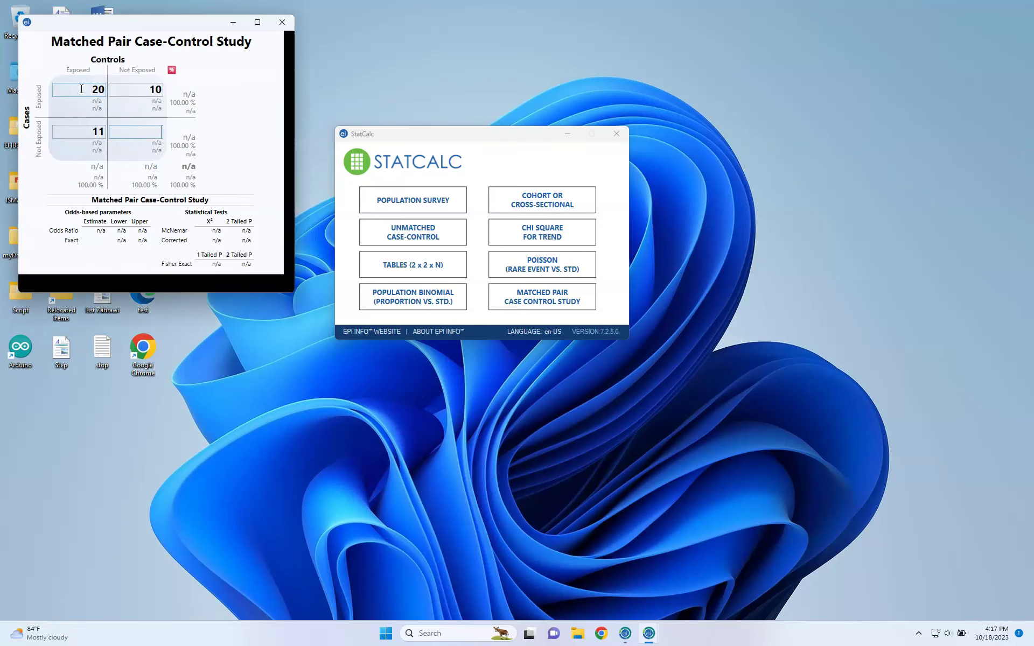
{"action": "type", "text": "0"}
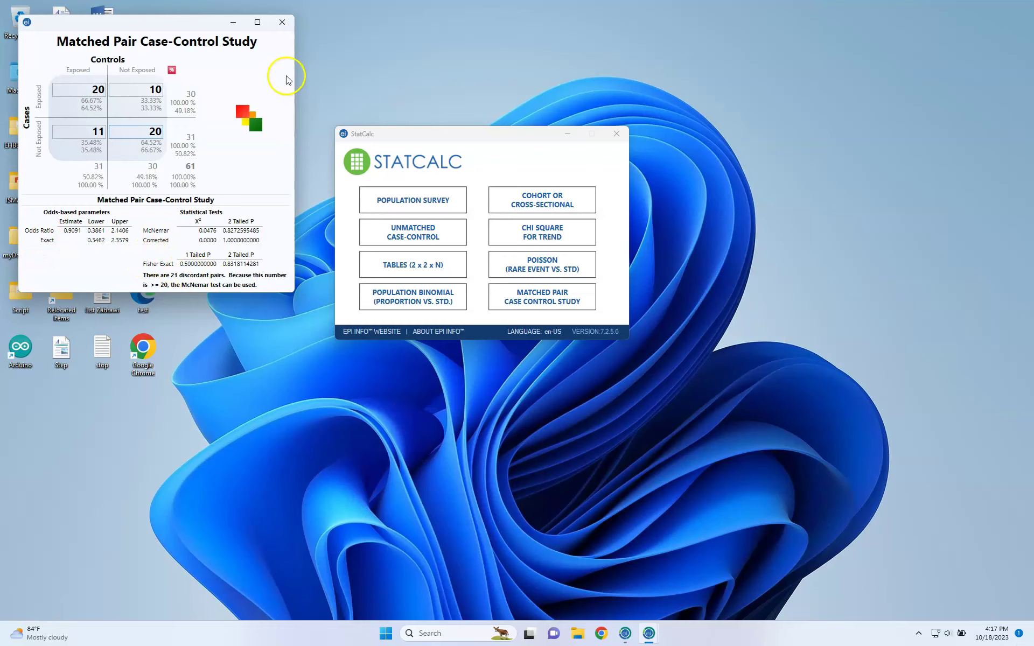
{"action": "left_click", "coordinate": [282, 22]}
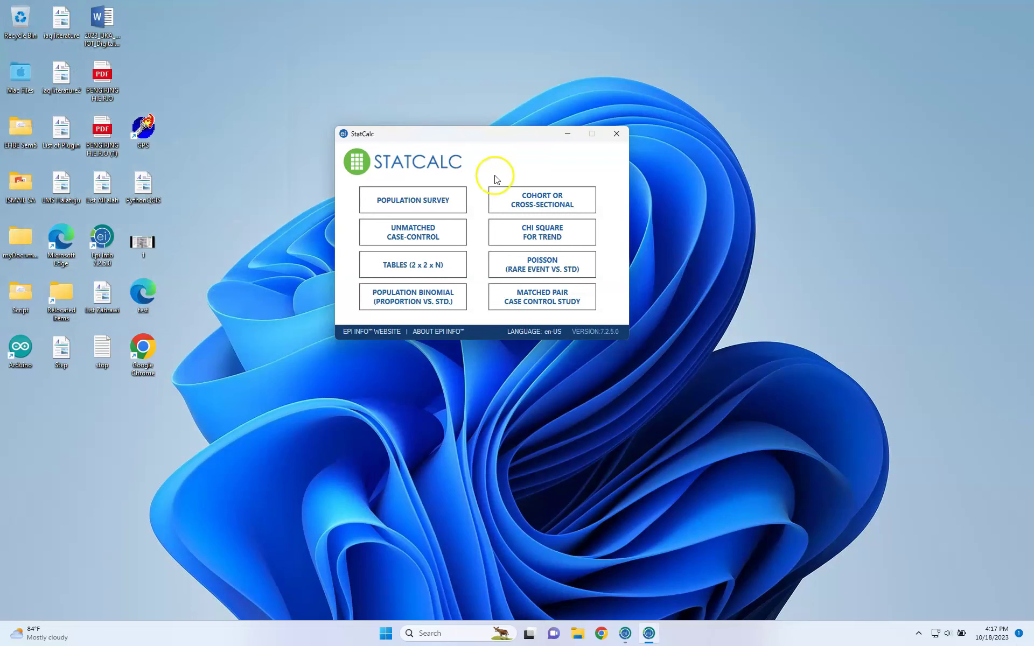
{"action": "left_click", "coordinate": [613, 136]}
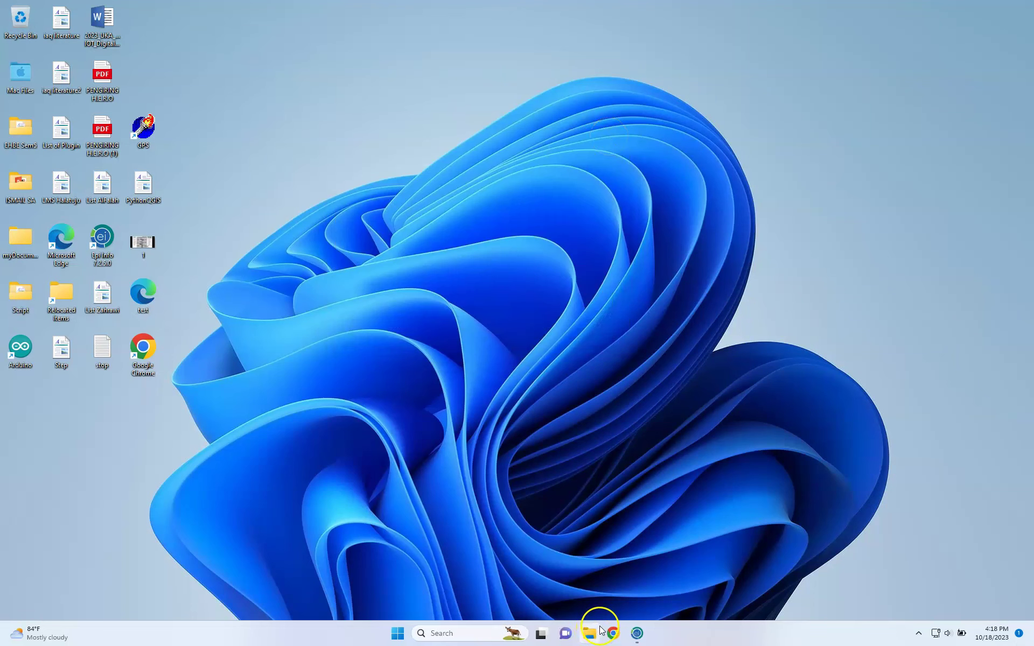
- Switch to Chrome, open the downloaded Sample Size Calculator.xls in Excel with macros enabled, and show its window full screen
{"action": "left_click", "coordinate": [636, 634]}
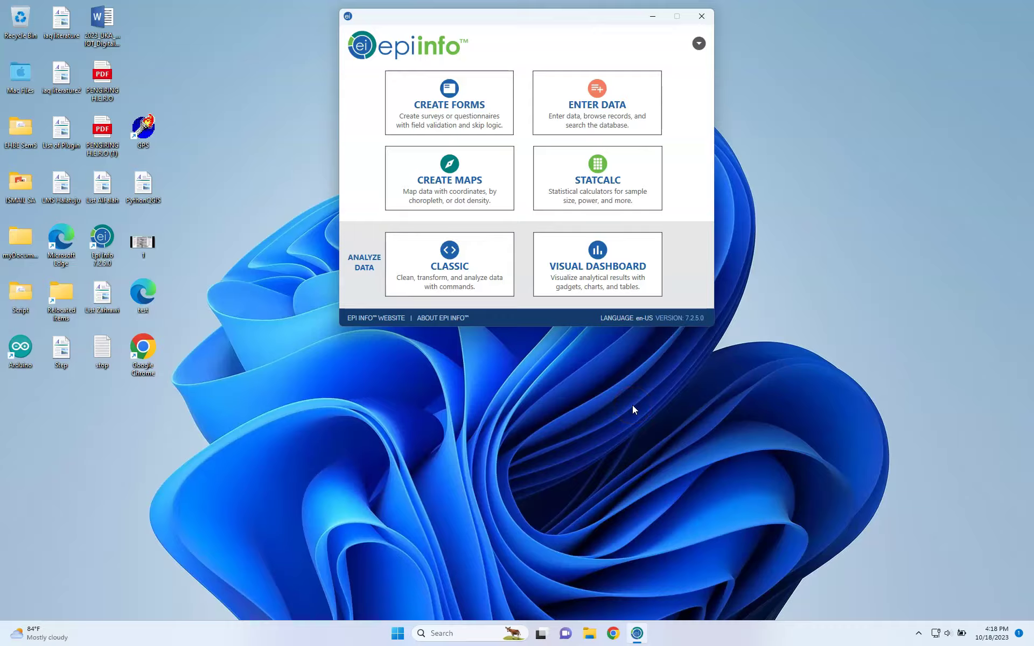
{"action": "key", "text": "ctrl+Left"}
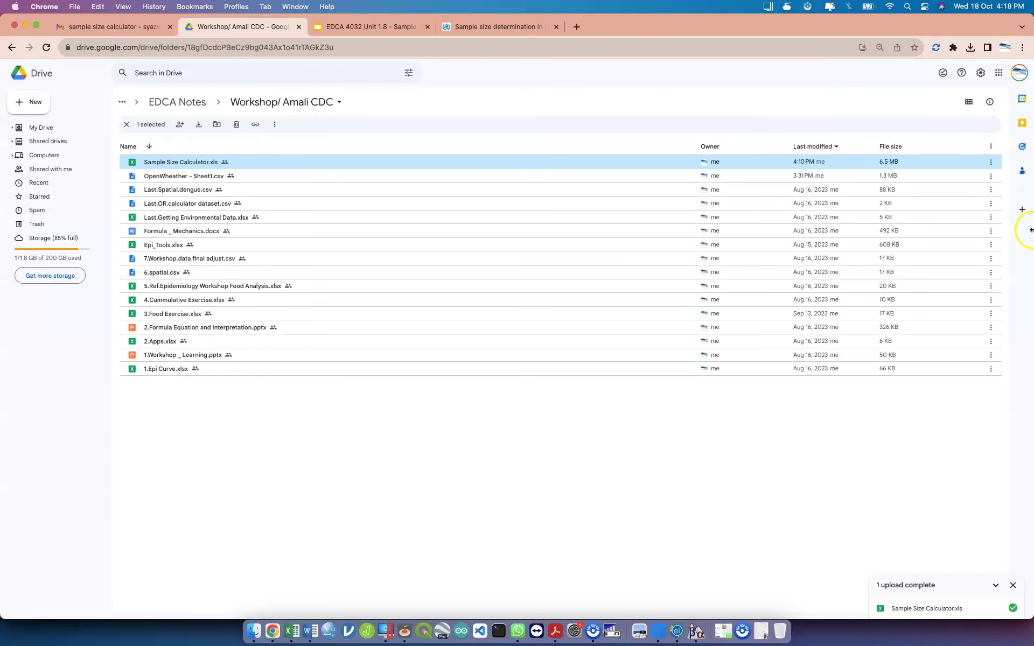
{"action": "left_click", "coordinate": [969, 54]}
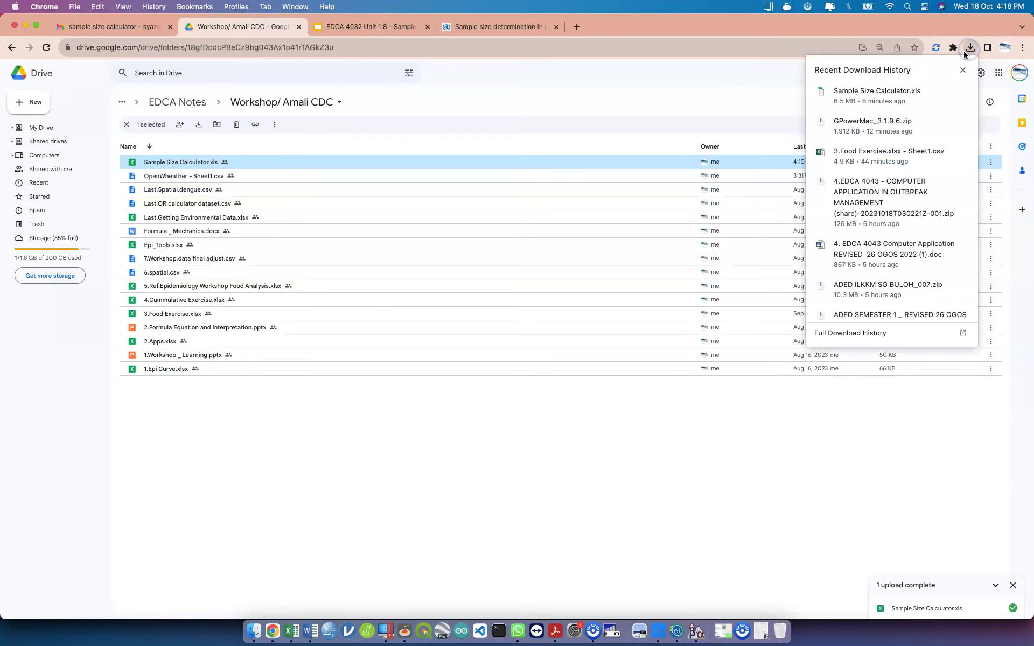
{"action": "left_click", "coordinate": [918, 99]}
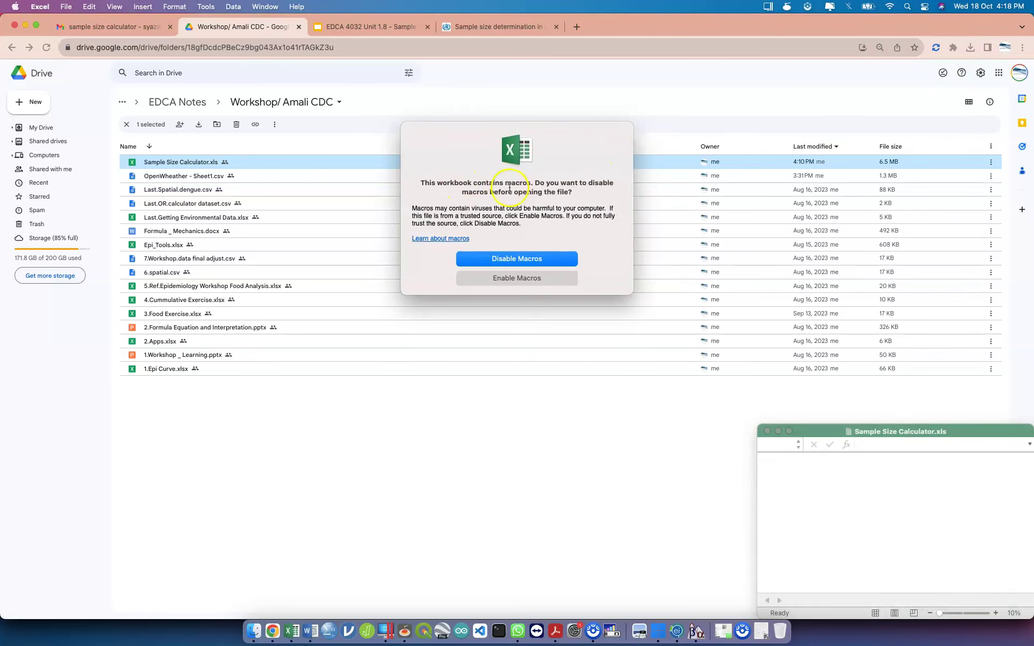
{"action": "left_click", "coordinate": [544, 278]}
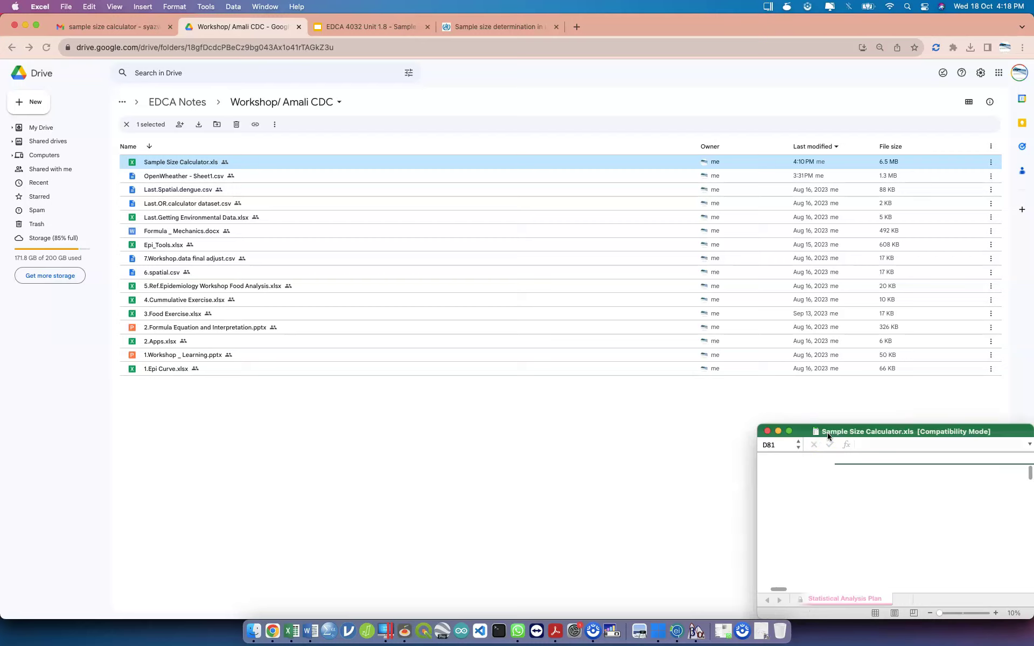
{"action": "left_click", "coordinate": [791, 439]}
{"action": "left_click_drag", "start_coordinate": [803, 430], "coordinate": [455, 270]}
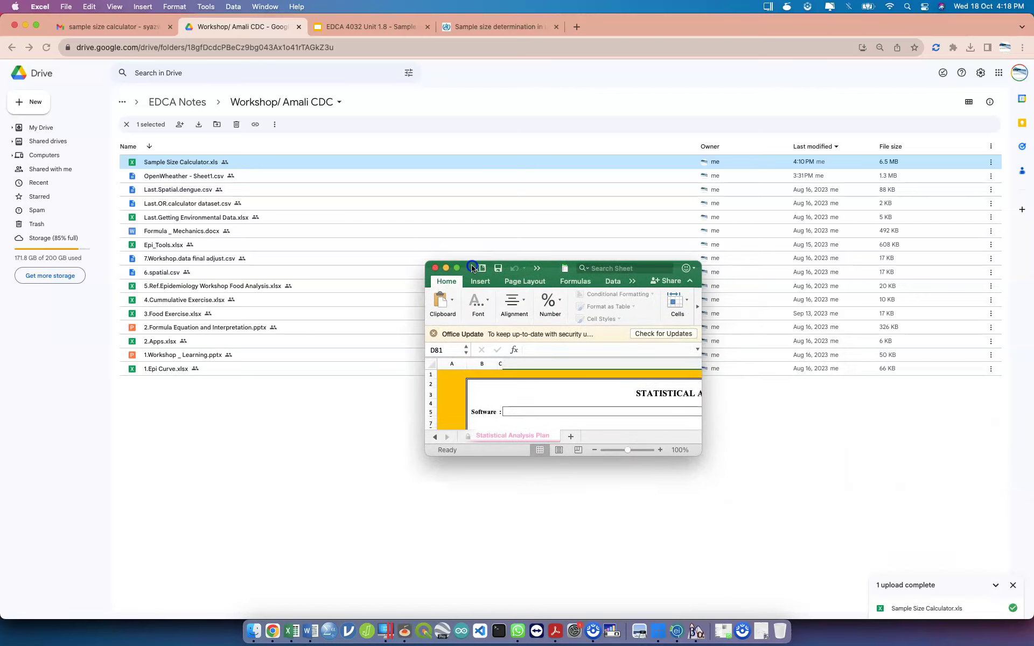
{"action": "left_click", "coordinate": [455, 269]}
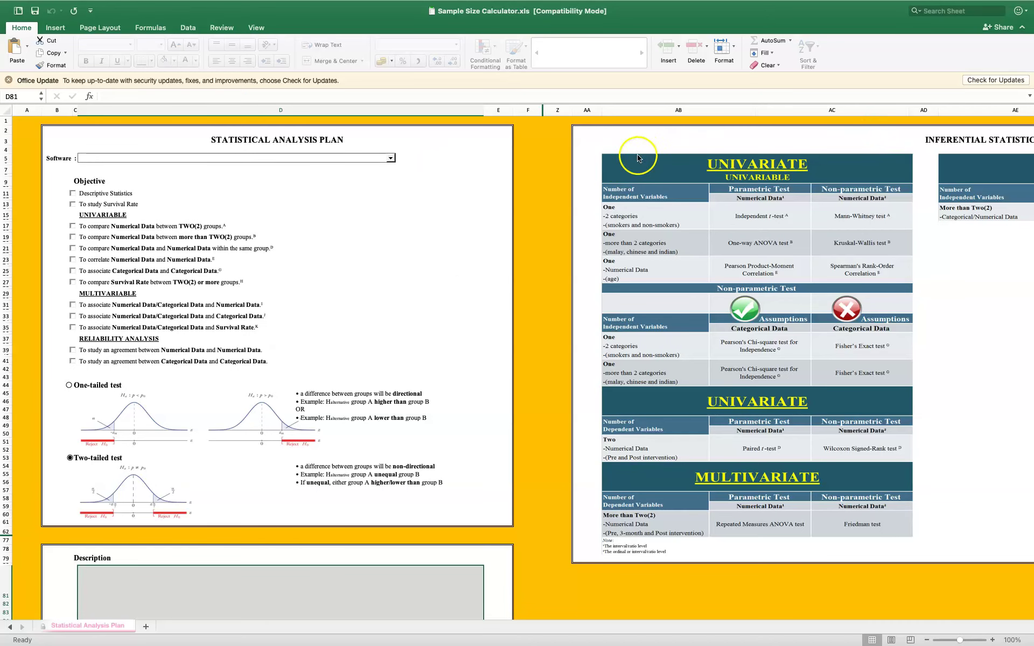
- Bring the workbook's first sheets into reach and examine the Intro sheet with its Biostatistics Team credits
{"action": "left_click", "coordinate": [10, 627]}
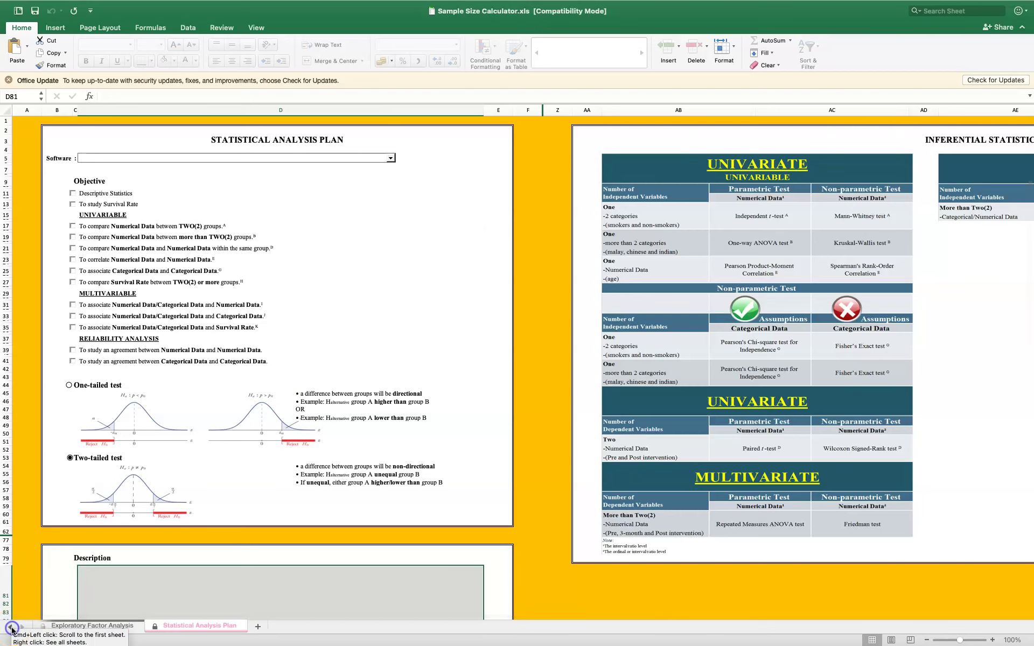
{"action": "left_click", "coordinate": [12, 627]}
{"action": "left_click", "coordinate": [12, 628]}
{"action": "left_click", "coordinate": [12, 628]}
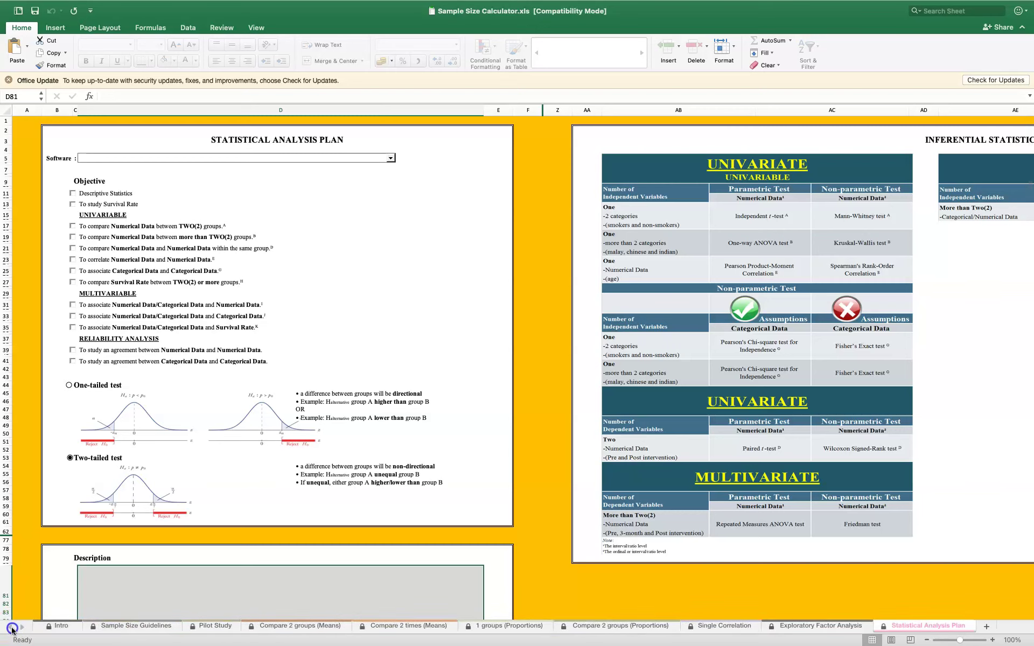
{"action": "left_click", "coordinate": [50, 627]}
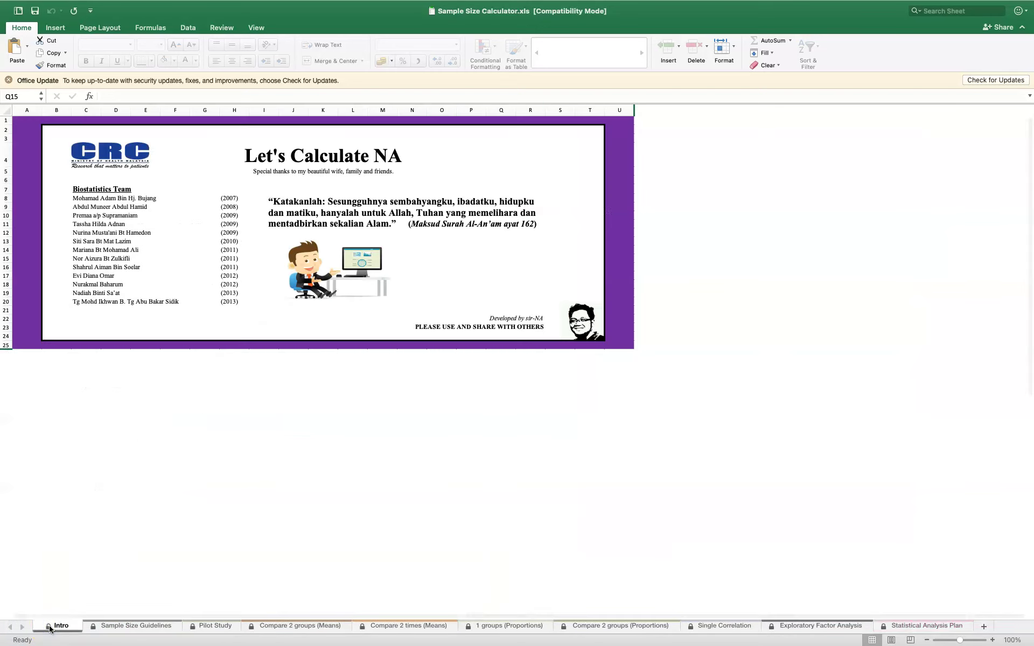
{"action": "scroll", "coordinate": [218, 195], "scroll_direction": "up", "scroll_amount": 5}
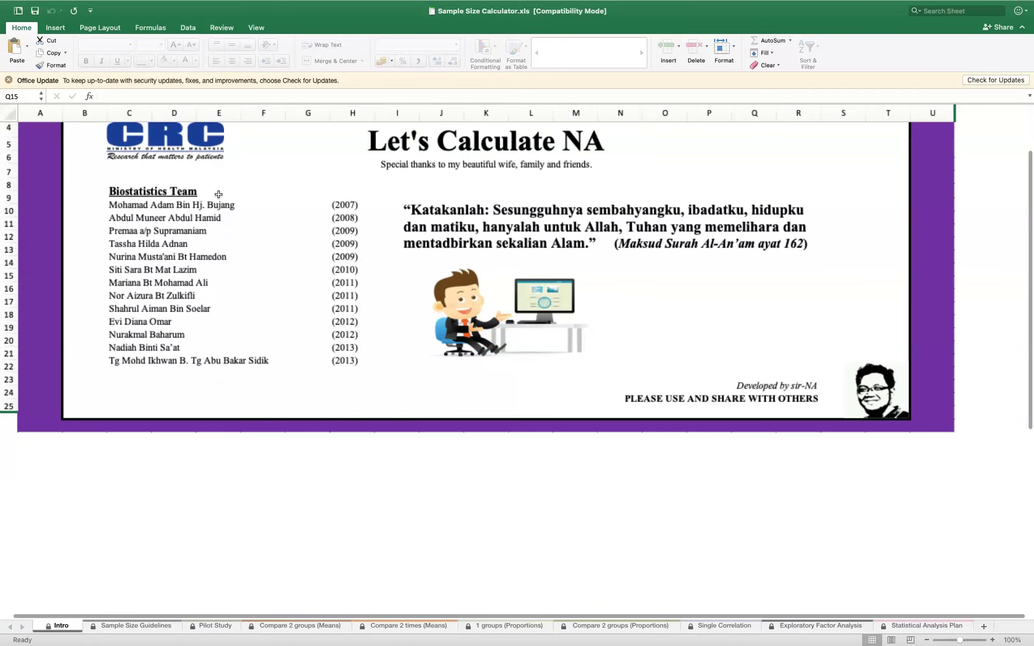
{"action": "scroll", "coordinate": [218, 194], "scroll_direction": "down", "scroll_amount": 3}
{"action": "scroll", "coordinate": [218, 194], "scroll_direction": "up", "scroll_amount": 8}
{"action": "scroll", "coordinate": [218, 194], "scroll_direction": "left", "scroll_amount": 5}
{"action": "scroll", "coordinate": [218, 195], "scroll_direction": "up", "scroll_amount": 3}
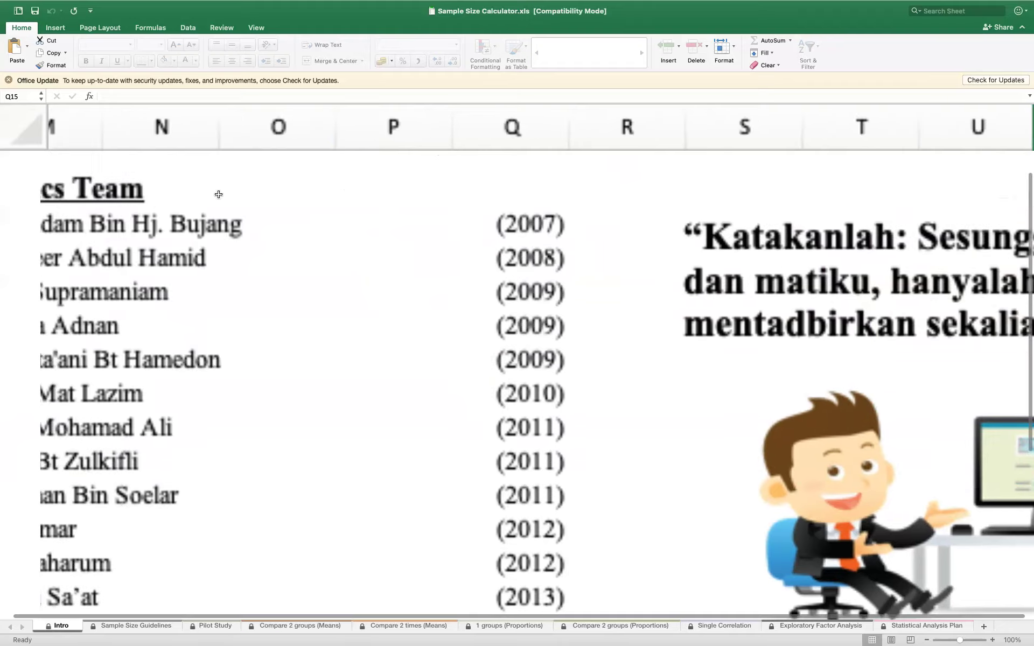
{"action": "scroll", "coordinate": [218, 194], "scroll_direction": "down", "scroll_amount": 8}
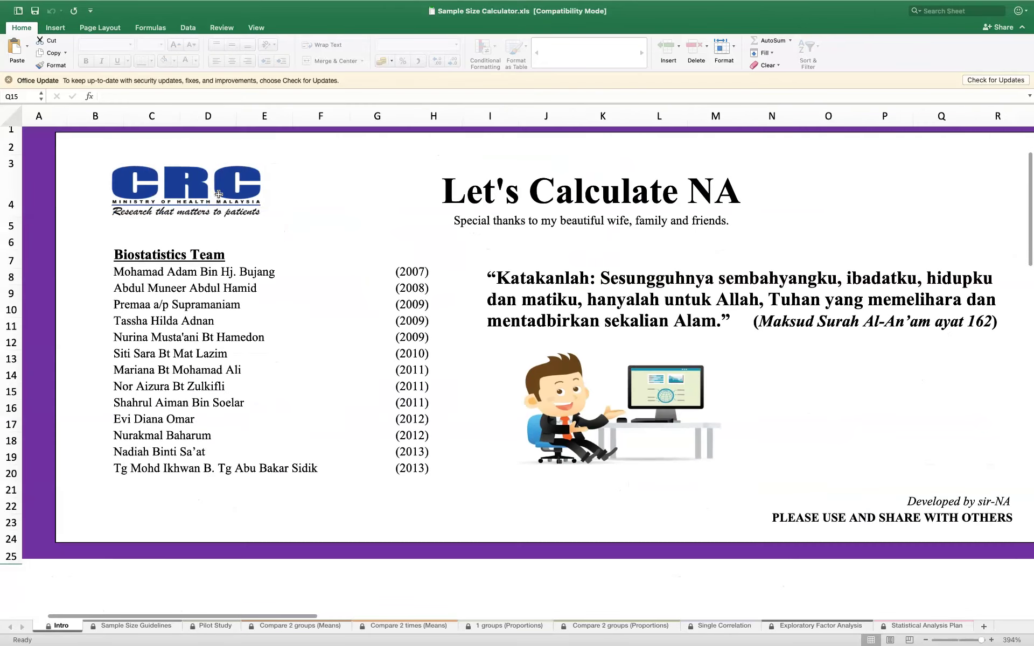
{"action": "scroll", "coordinate": [219, 194], "scroll_direction": "up", "scroll_amount": 5}
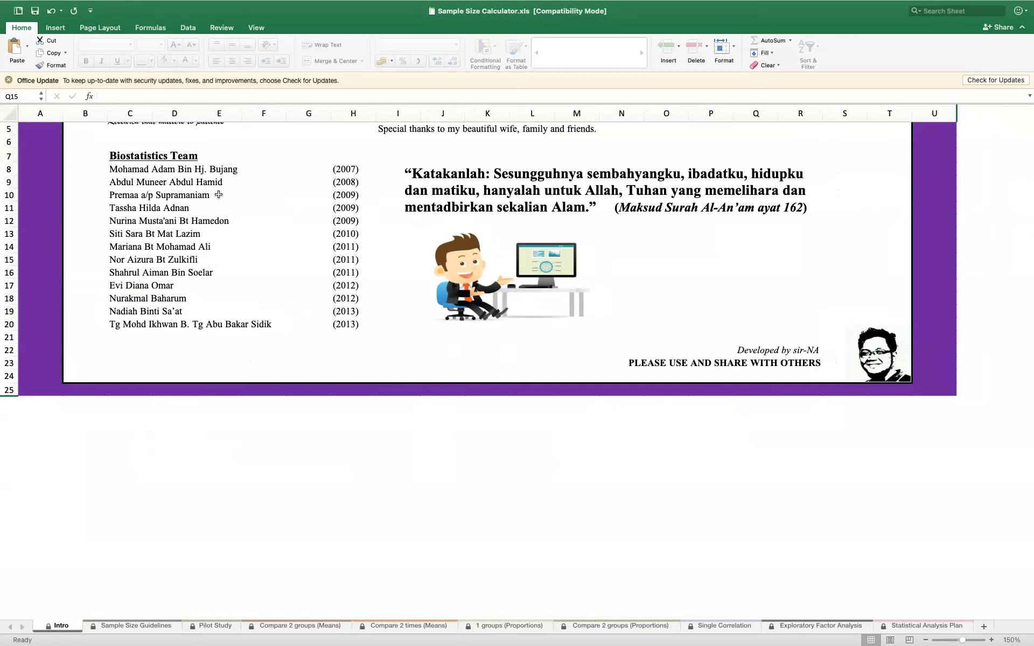
{"action": "scroll", "coordinate": [218, 195], "scroll_direction": "up", "scroll_amount": 3}
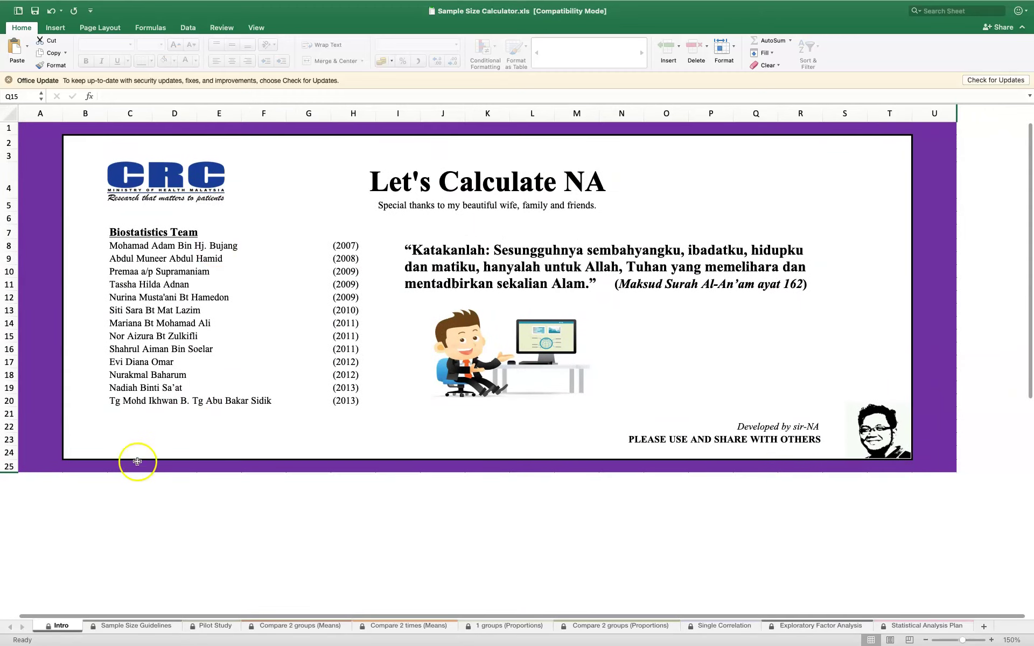
- View the Sample Size Guidelines, Pilot Study, Compare 2 groups (Means) and Compare 2 times (Means) sheets in turn
{"action": "left_click", "coordinate": [131, 627]}
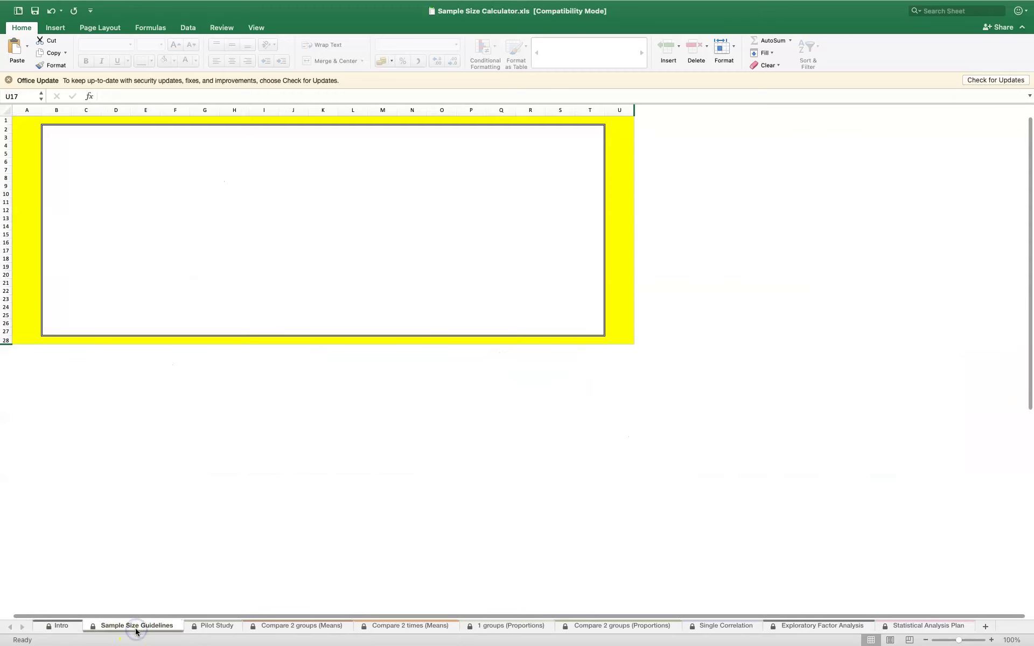
{"action": "scroll", "coordinate": [186, 271], "scroll_direction": "up", "scroll_amount": 3}
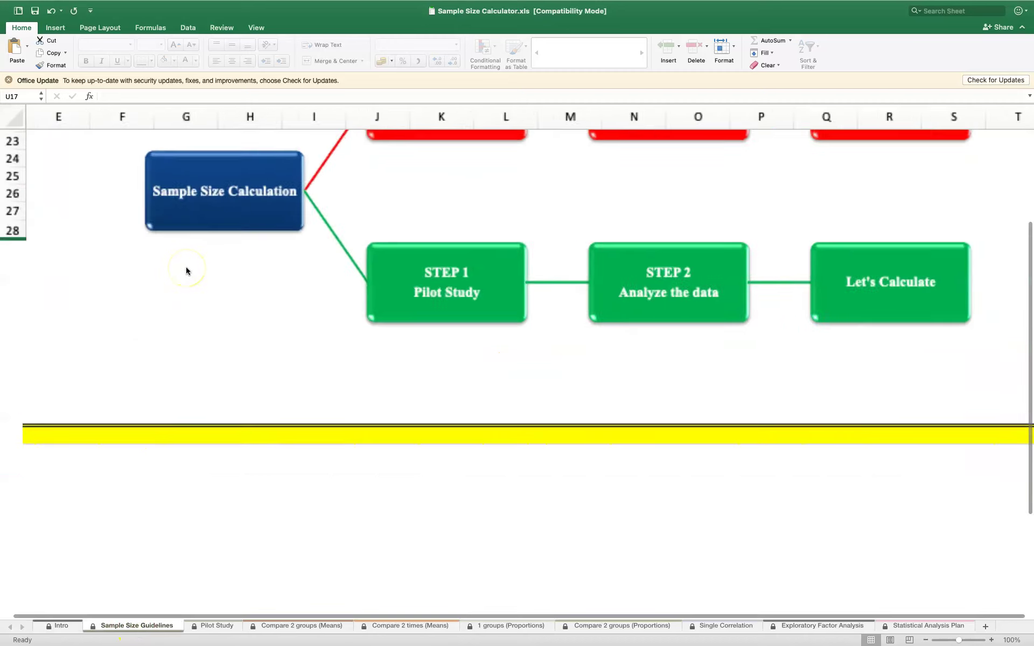
{"action": "scroll", "coordinate": [186, 271], "scroll_direction": "up", "scroll_amount": 3}
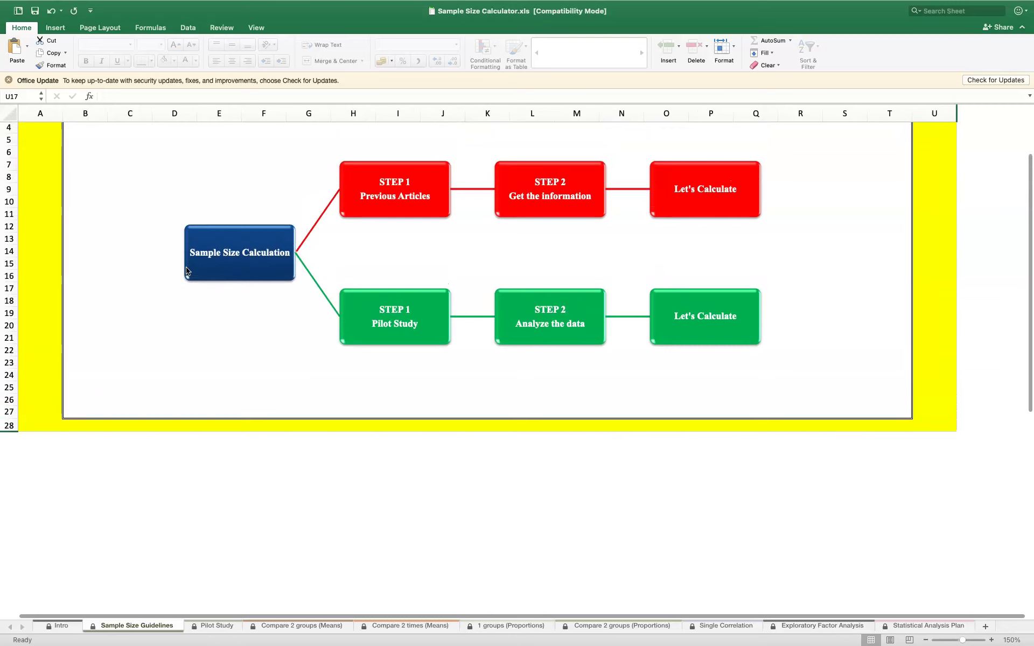
{"action": "left_click", "coordinate": [218, 625]}
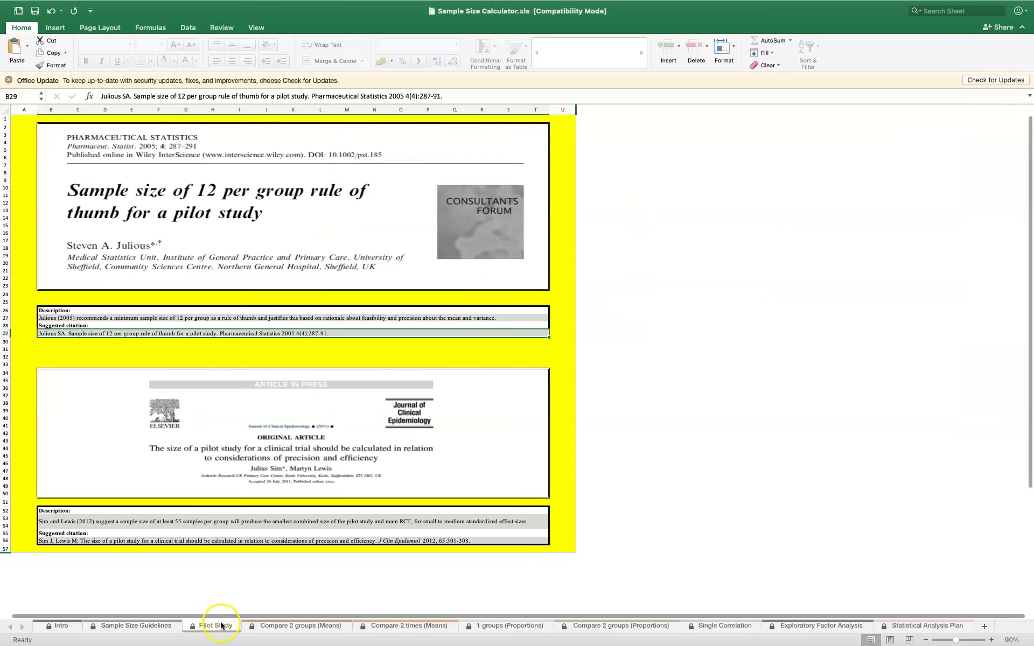
{"action": "left_click", "coordinate": [330, 625]}
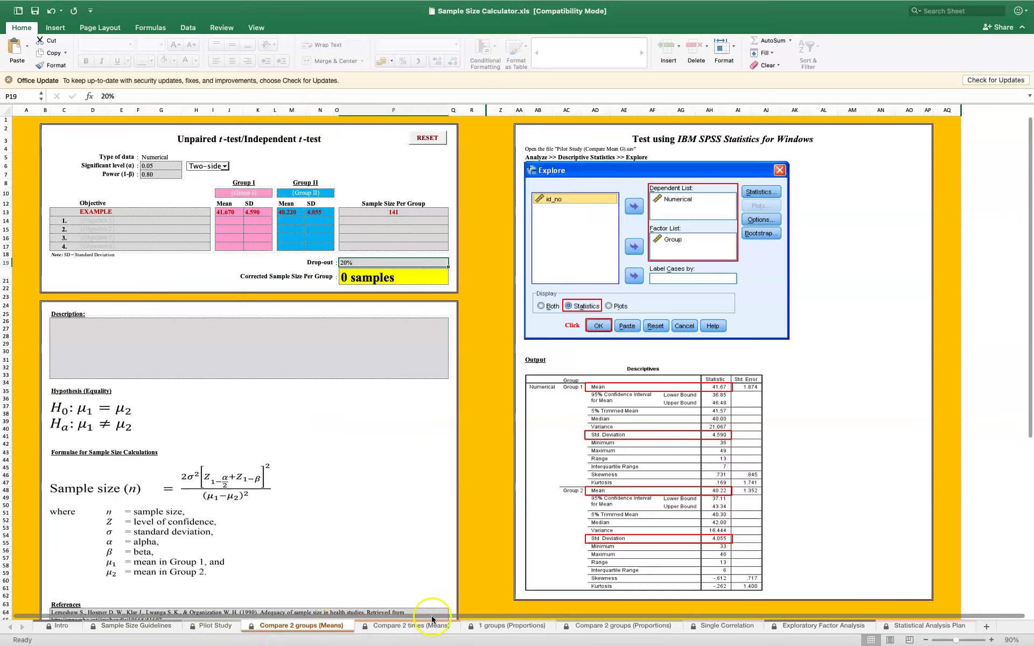
{"action": "left_click", "coordinate": [425, 625]}
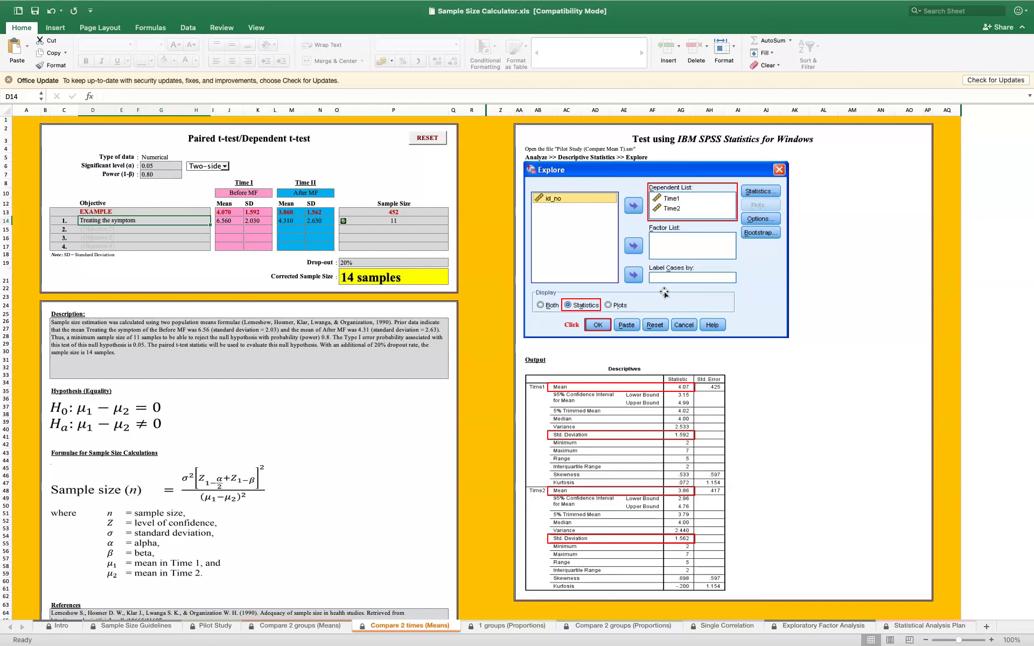
- Exit full screen and close the Sample Size Calculator.xls workbook
{"action": "mouse_move", "coordinate": [946, 6]}
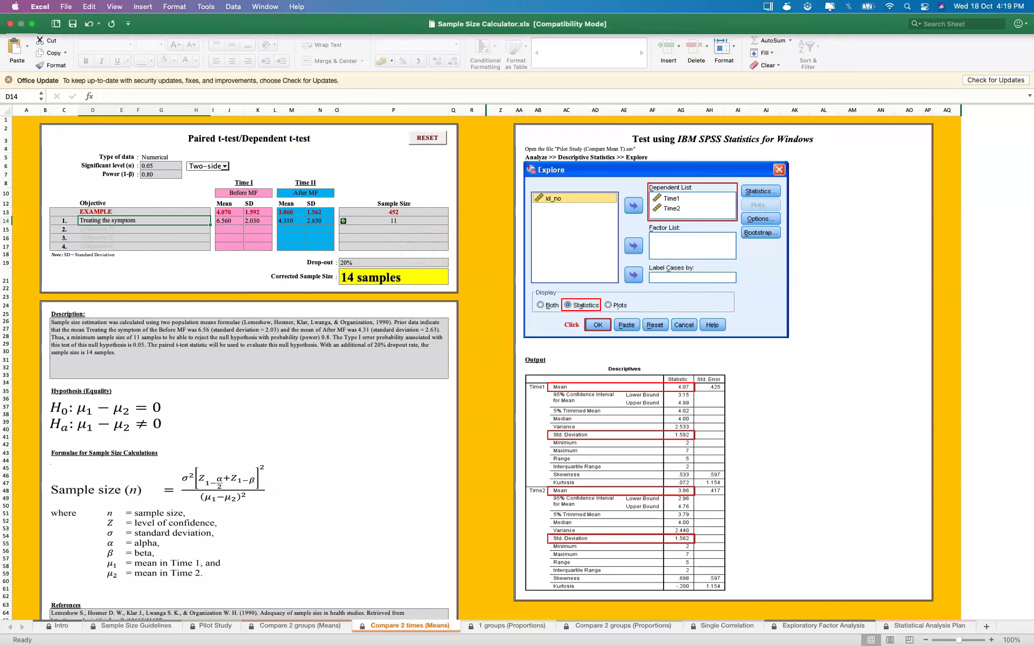
{"action": "left_click", "coordinate": [32, 25]}
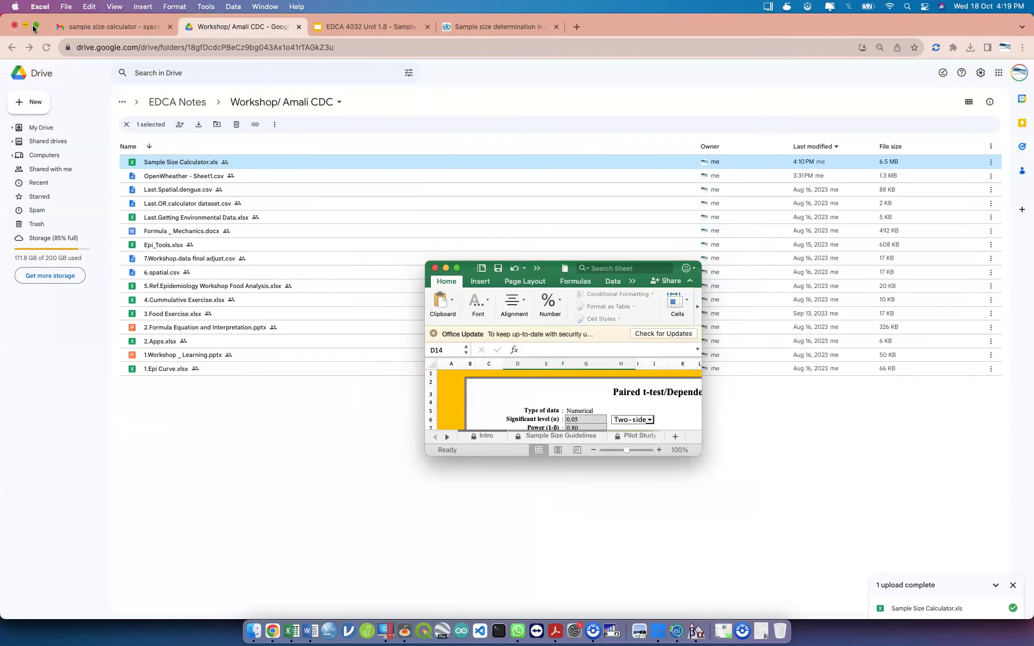
{"action": "left_click", "coordinate": [435, 268]}
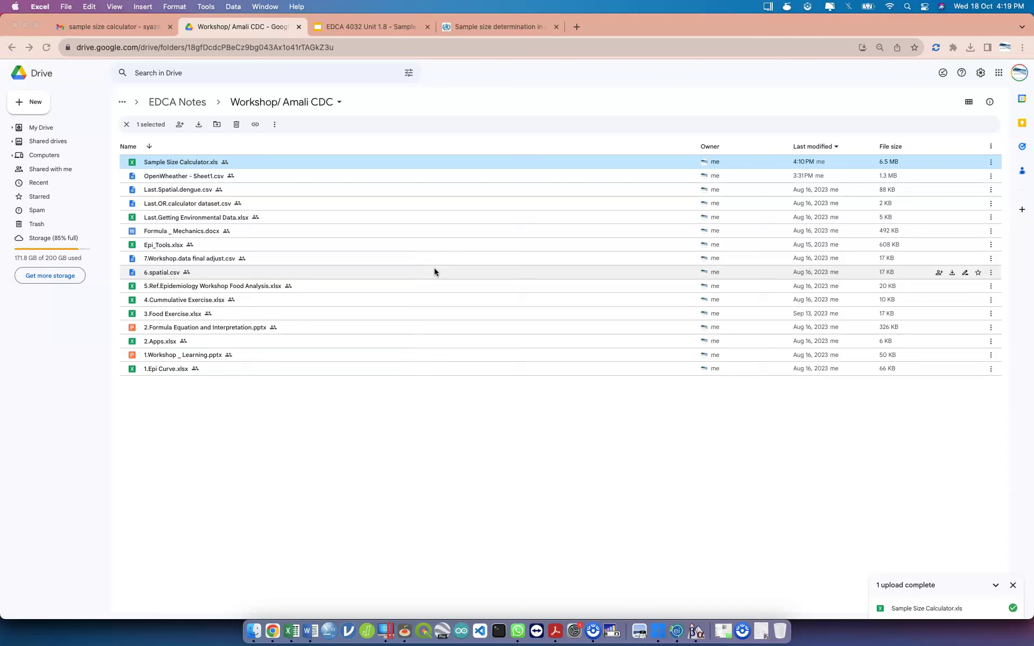
- Return to the EDCA 4032 Unit 1.8 presentation in Google Slides and open slide 3
{"action": "left_click", "coordinate": [397, 30]}
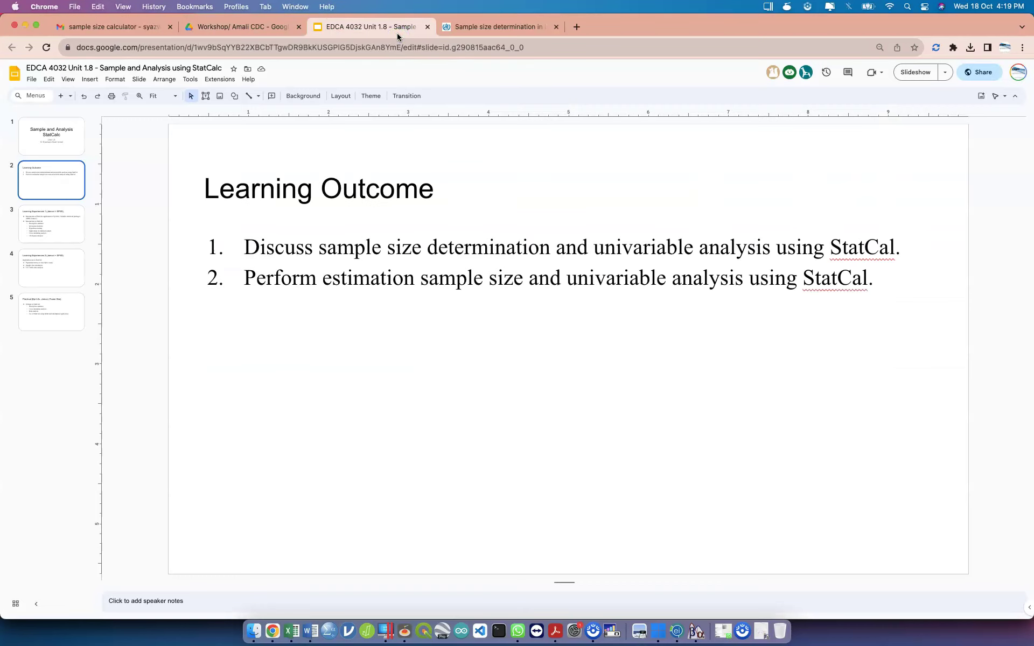
{"action": "left_click", "coordinate": [53, 237]}
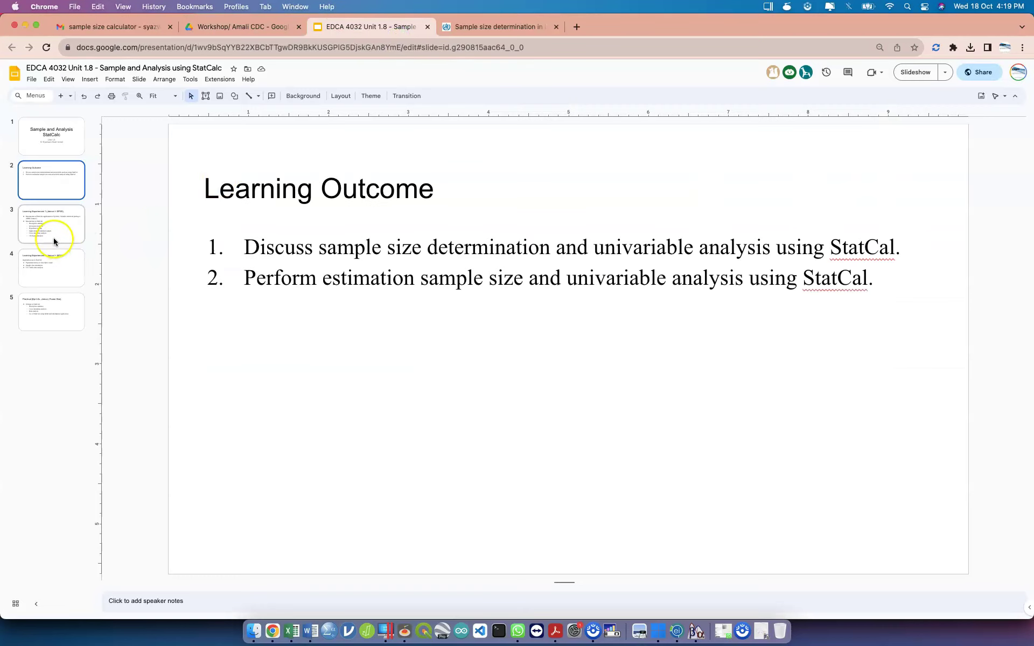